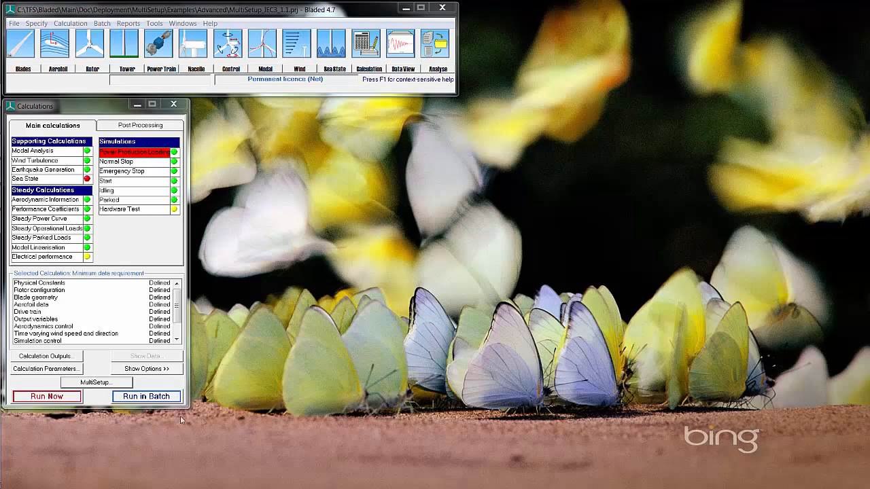
# Open MultiSetup maximized and add the turbulent wind model's Wind file parameter to the configuration
pyautogui.click(103, 383)
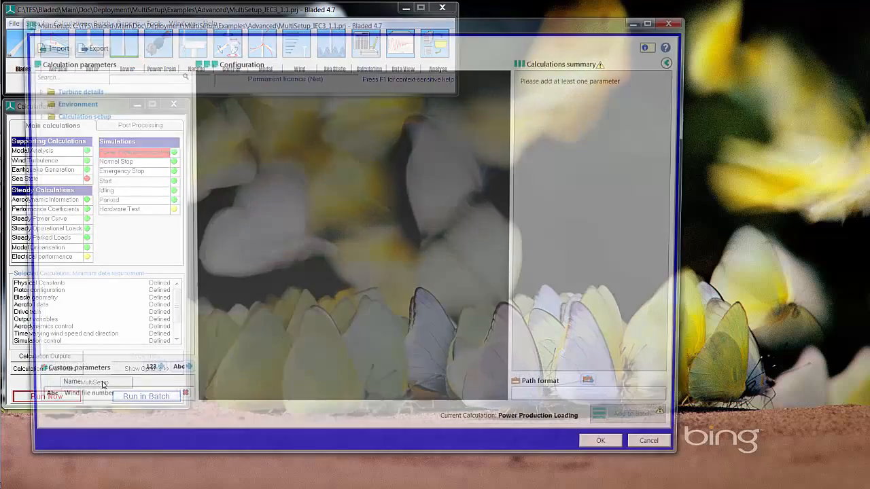
pyautogui.click(656, 21)
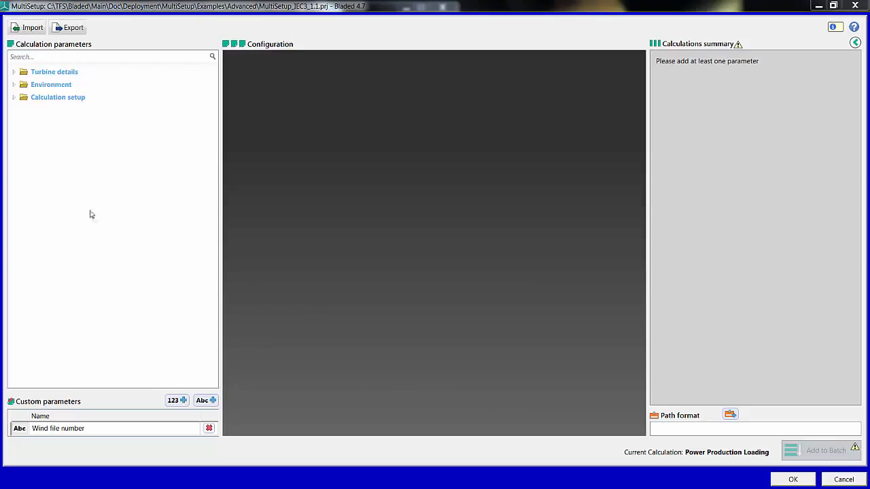
pyautogui.click(13, 84)
pyautogui.click(24, 97)
pyautogui.click(36, 110)
pyautogui.click(46, 124)
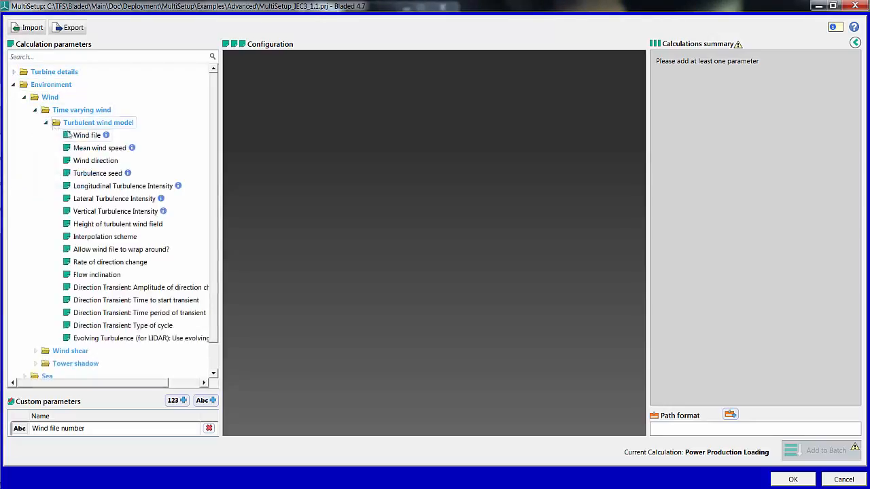
pyautogui.click(80, 135)
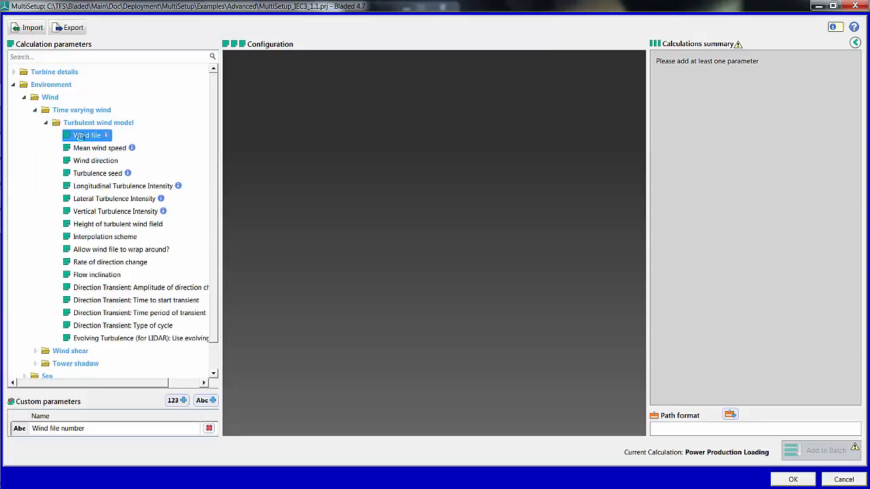
pyautogui.doubleClick(80, 136)
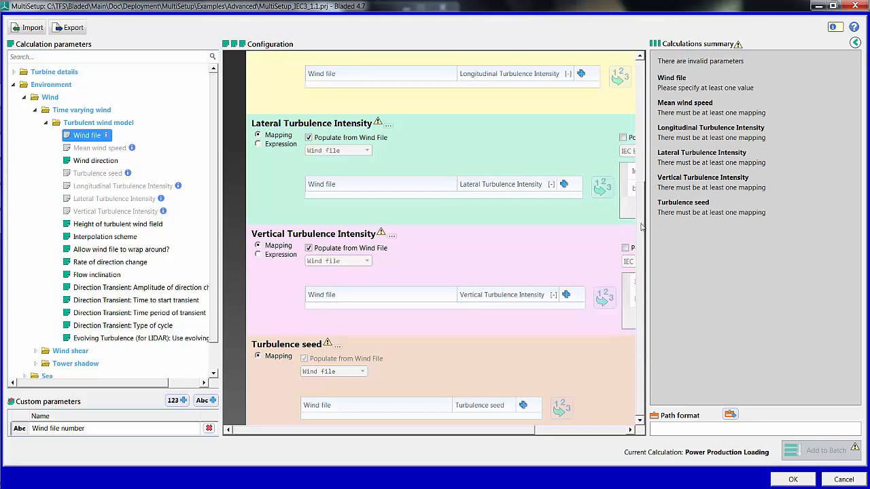
# Populate the Wind file parameter with all wind files in the Wind files folder and its subfolders
pyautogui.moveTo(642, 215); pyautogui.dragTo(653, 95)
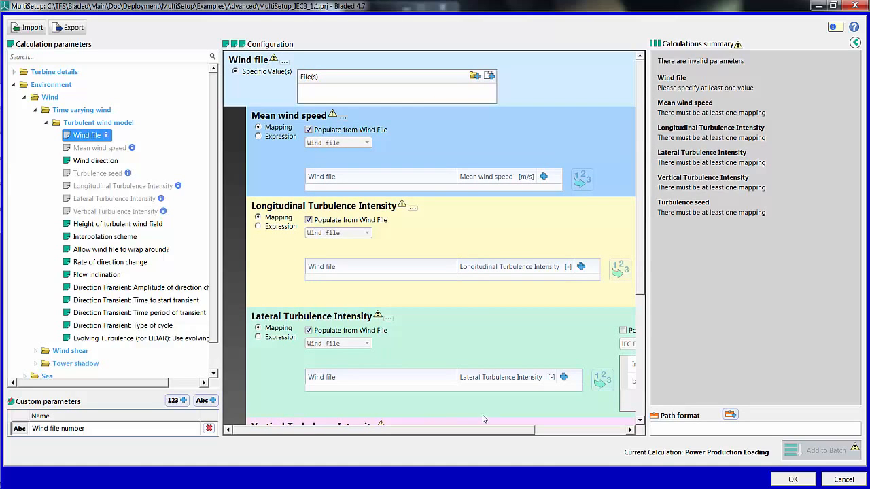
pyautogui.click(473, 76)
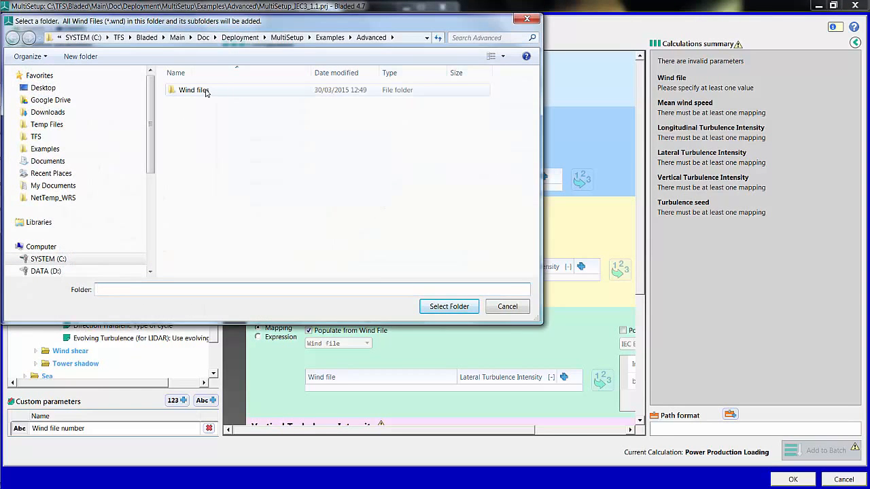
pyautogui.doubleClick(206, 91)
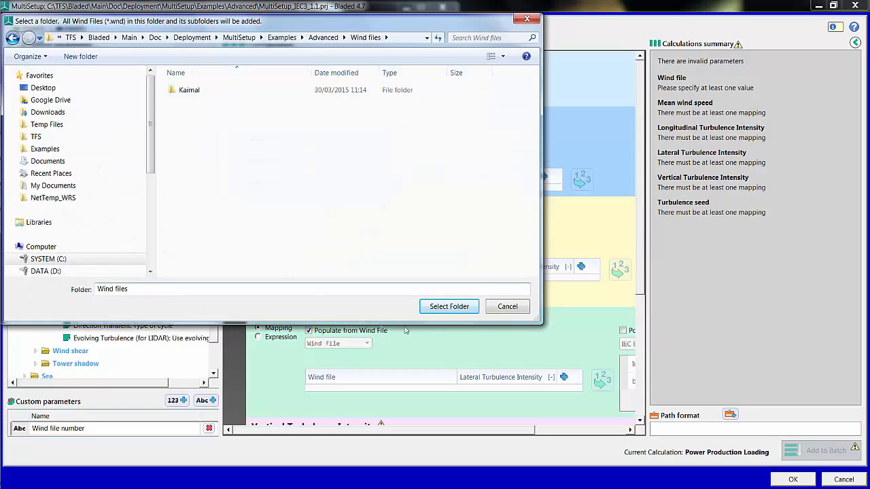
pyautogui.click(448, 307)
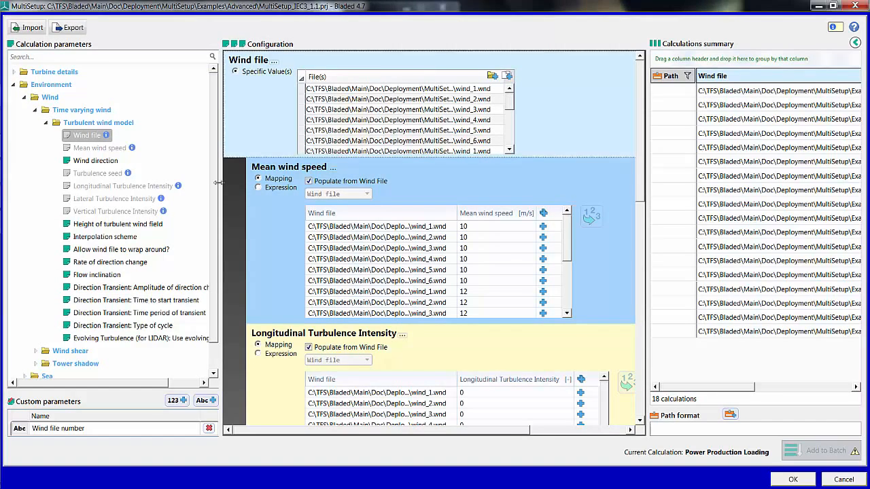
# Widen the configuration area on both sides and review the mean wind speeds mapped to the wind files
pyautogui.moveTo(220, 189); pyautogui.dragTo(106, 190)
pyautogui.moveTo(647, 211); pyautogui.dragTo(705, 209)
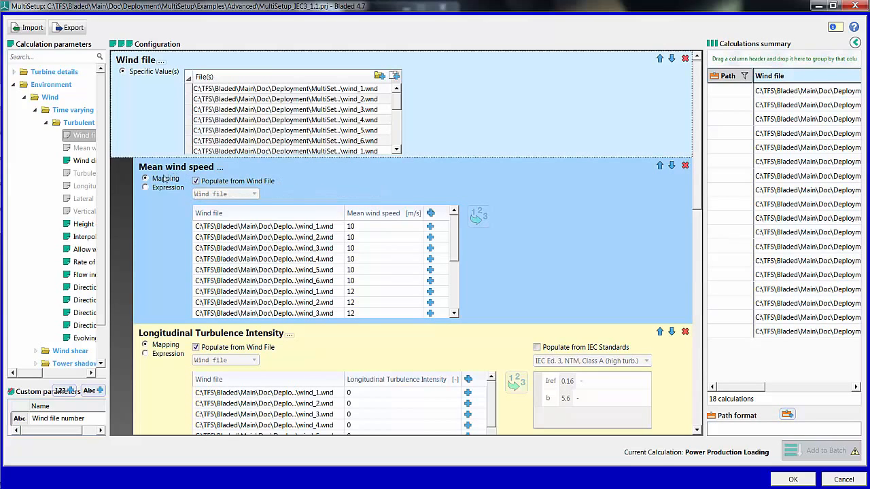
pyautogui.scroll(-3, 451, 275)
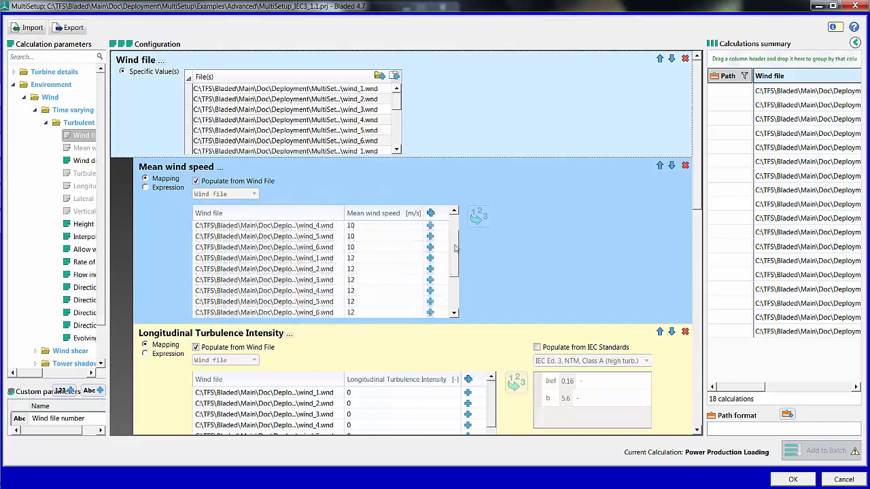
# Populate the Longitudinal Turbulence Intensity from IEC Standards using IEC Ed. 3, NTM, Class A (high turb.)
pyautogui.moveTo(697, 175); pyautogui.dragTo(703, 246)
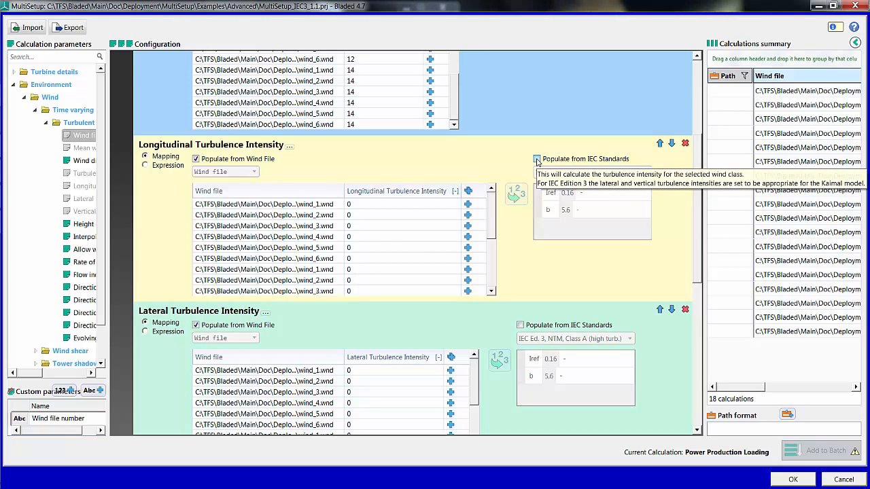
pyautogui.click(537, 160)
pyautogui.click(632, 174)
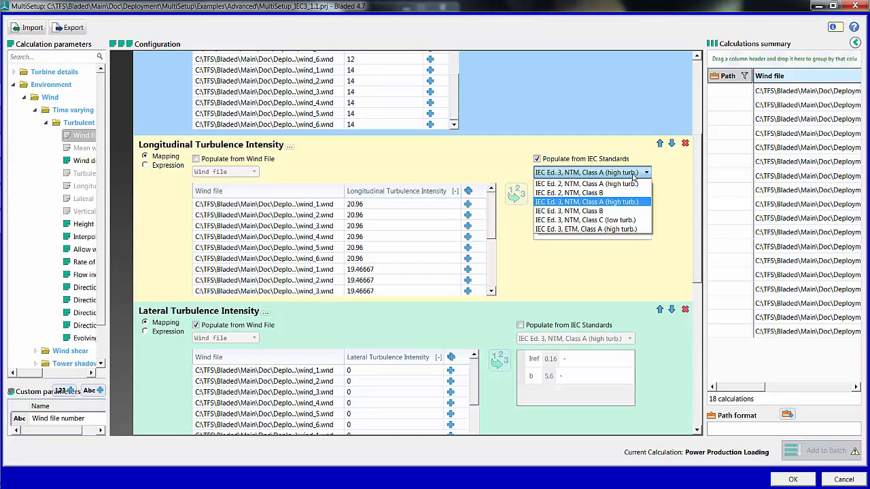
pyautogui.click(623, 202)
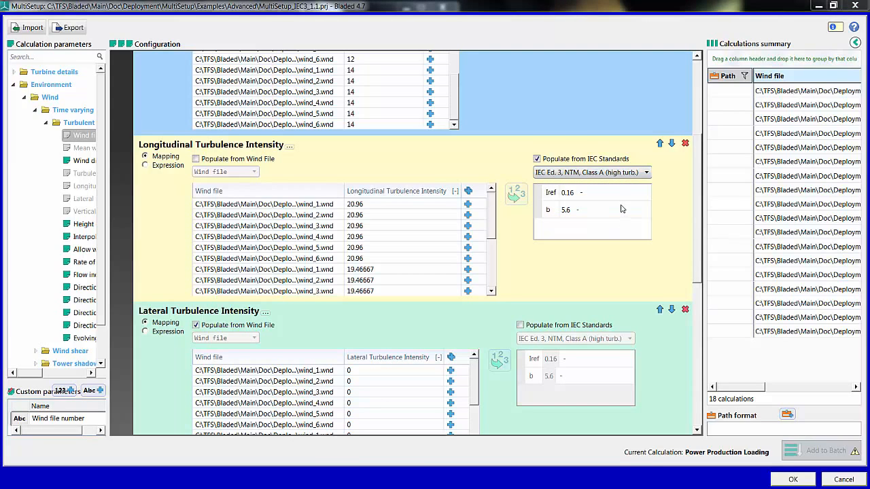
# Try an Iref of 0.15 and IEC Ed. 2, NTM, Class B for longitudinal turbulence, and restore IEC Ed. 3, NTM, Class A (high turb.)
pyautogui.click(619, 197)
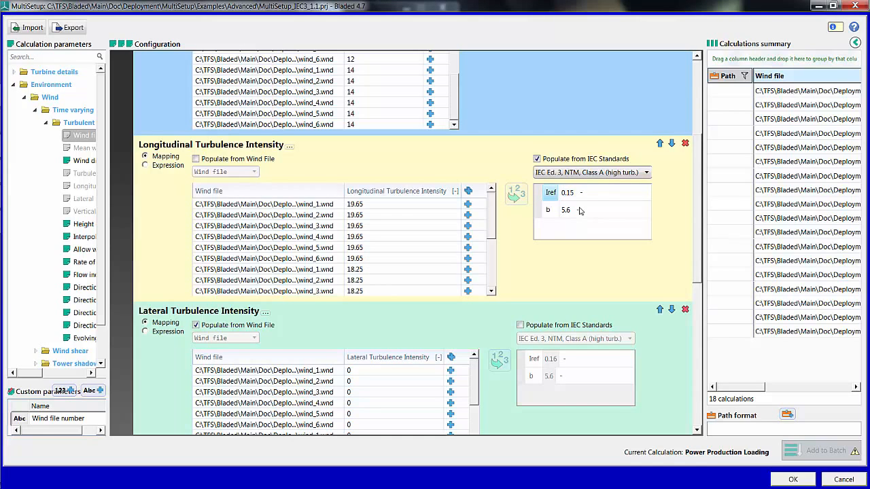
pyautogui.click(579, 172)
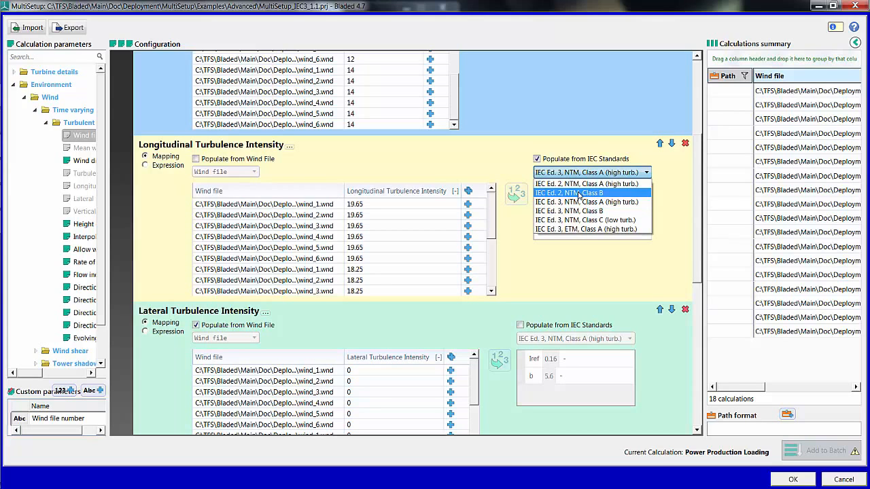
pyautogui.click(579, 193)
pyautogui.click(580, 172)
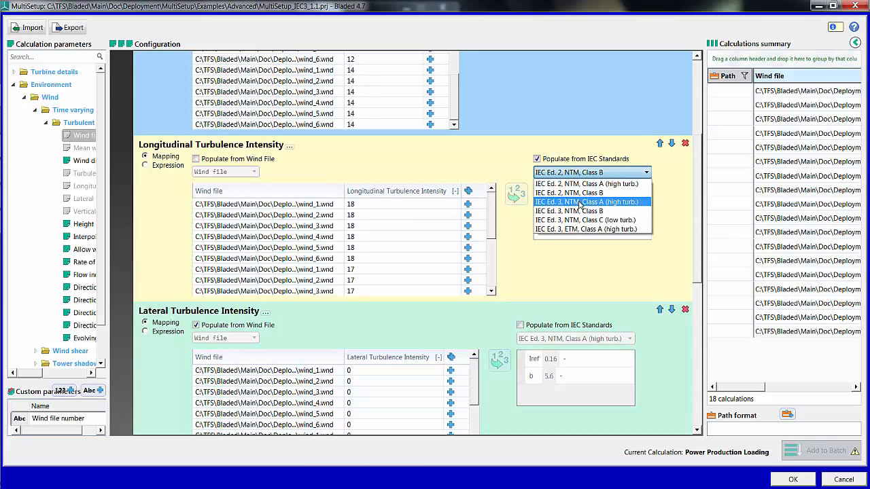
pyautogui.click(580, 203)
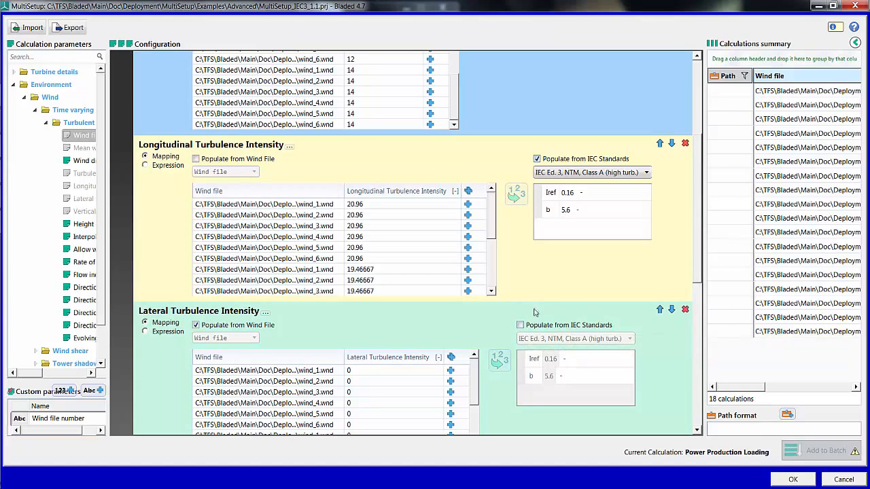
# Populate the Lateral and Vertical Turbulence Intensity from IEC Standards and look over the turbulence seeds
pyautogui.click(520, 325)
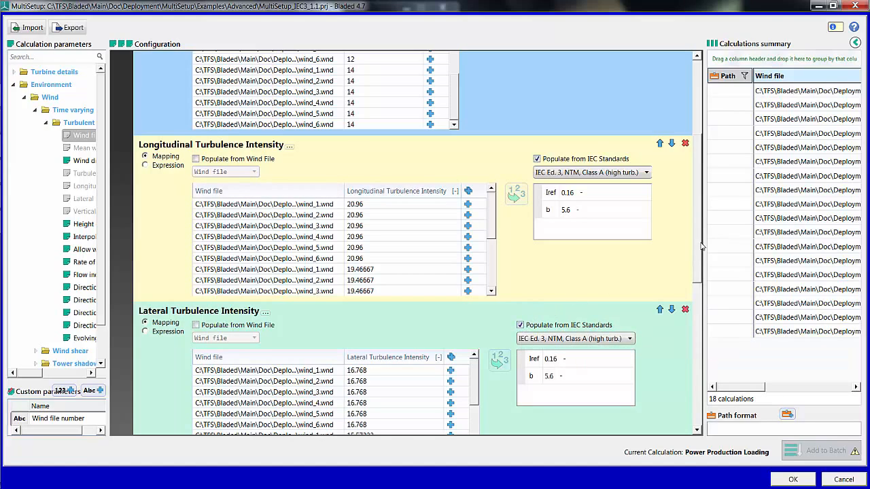
pyautogui.scroll(-5, 698, 323)
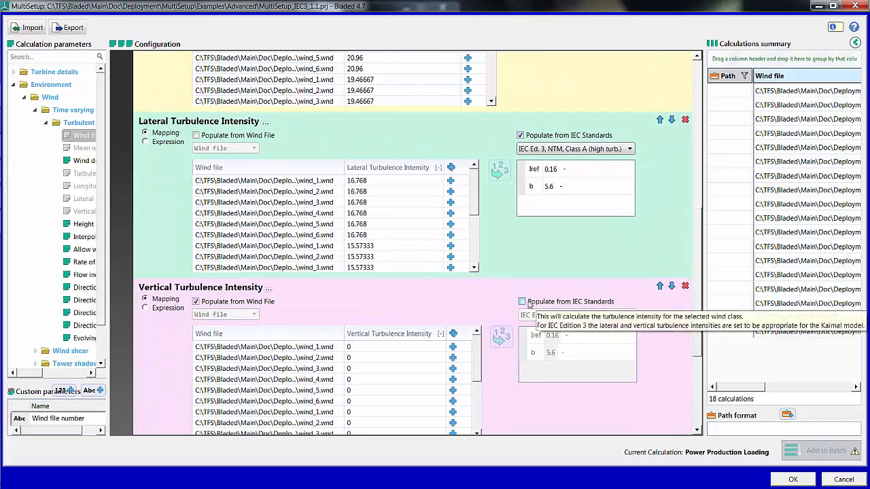
pyautogui.click(522, 301)
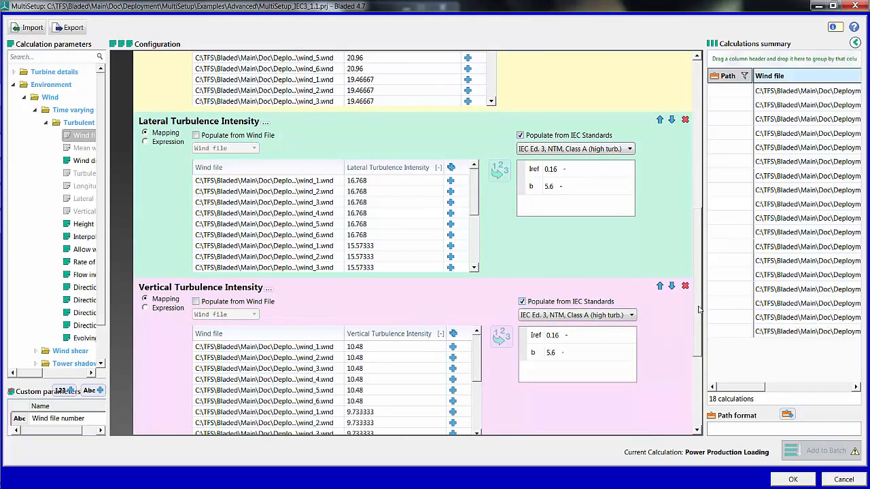
pyautogui.moveTo(699, 309)
pyautogui.mouseDown()
pyautogui.moveTo(700, 254)
pyautogui.moveTo(697, 322)
pyautogui.mouseUp()
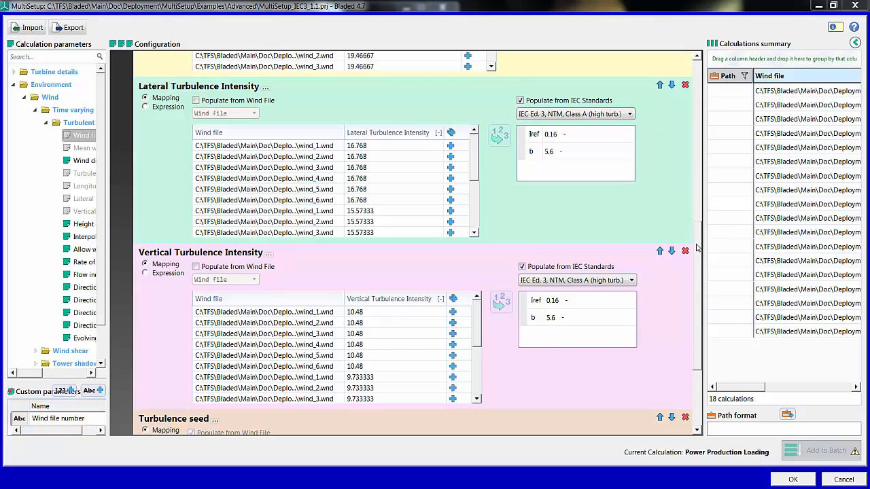
pyautogui.moveTo(697, 249); pyautogui.dragTo(696, 315)
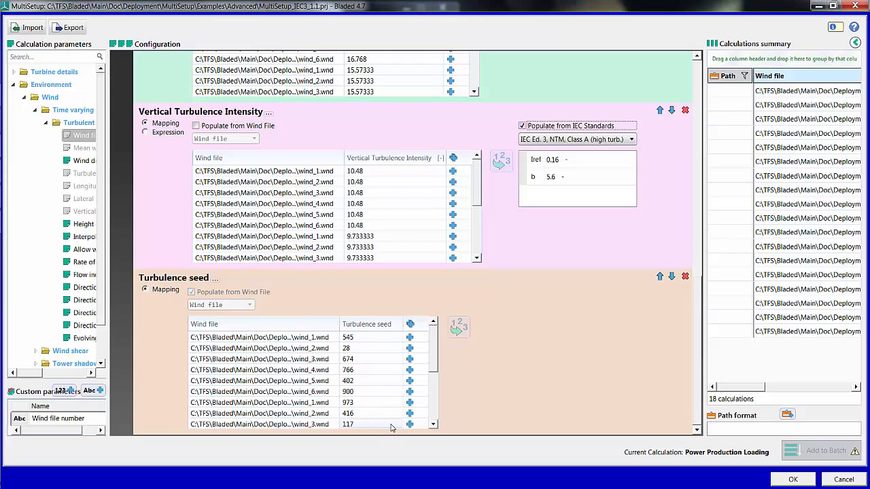
# Add Mean wind speed to the path format of the calculations
pyautogui.click(728, 426)
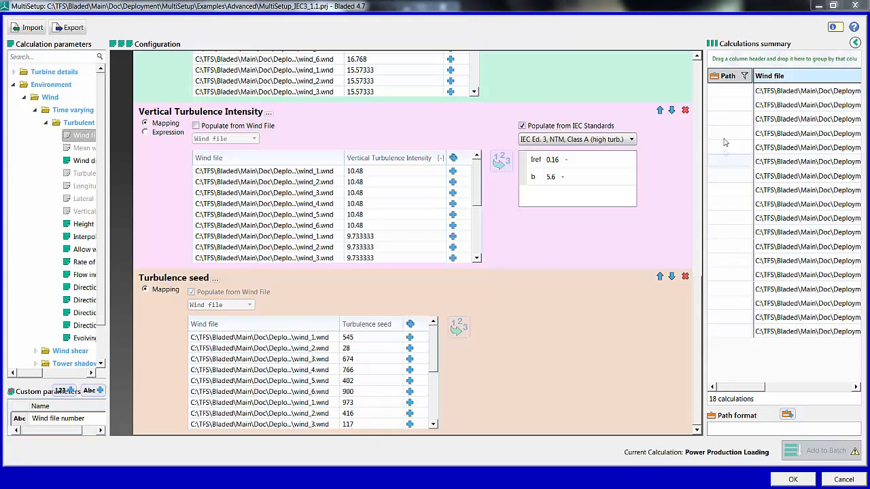
pyautogui.scroll(15, 693, 347)
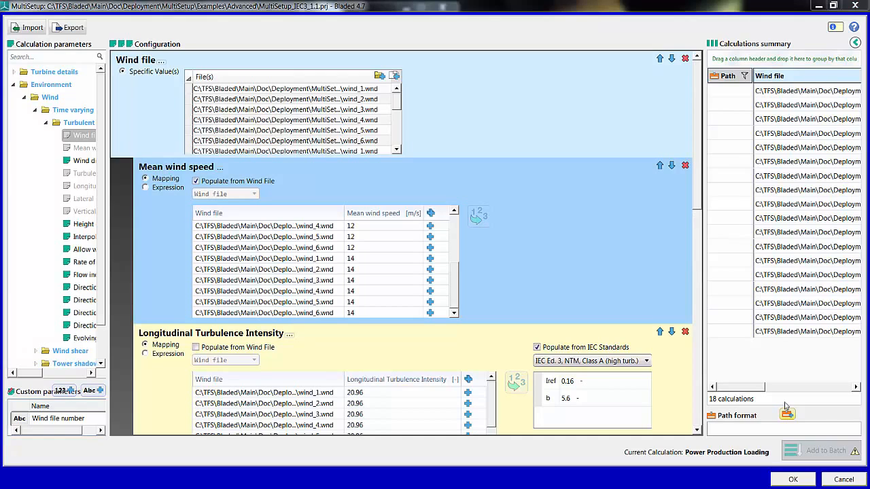
pyautogui.click(761, 431)
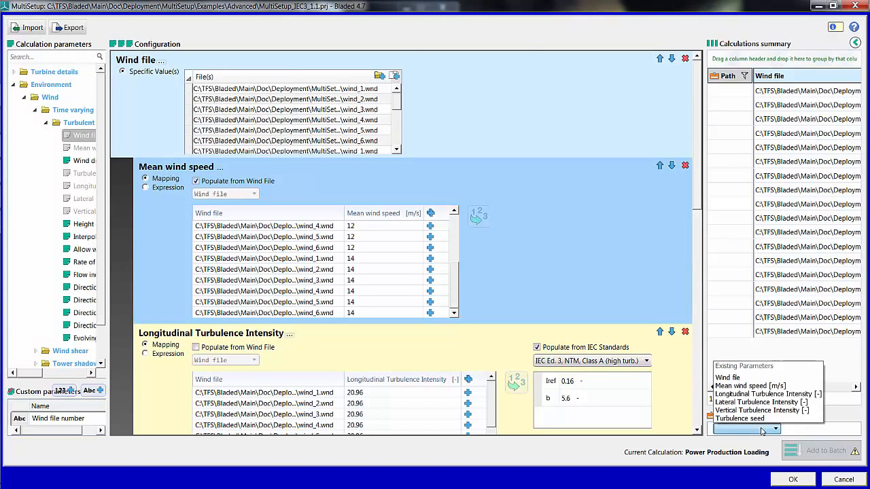
pyautogui.click(756, 389)
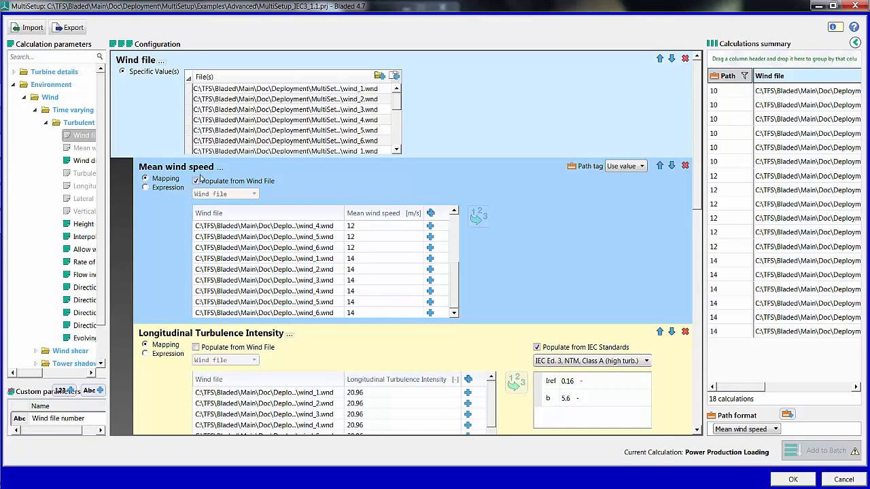
# Set the mean wind speed's path tag to Mapping with tags a, b and c for 10, 12 and 14, and inspect the expanded calculations summary
pyautogui.click(628, 168)
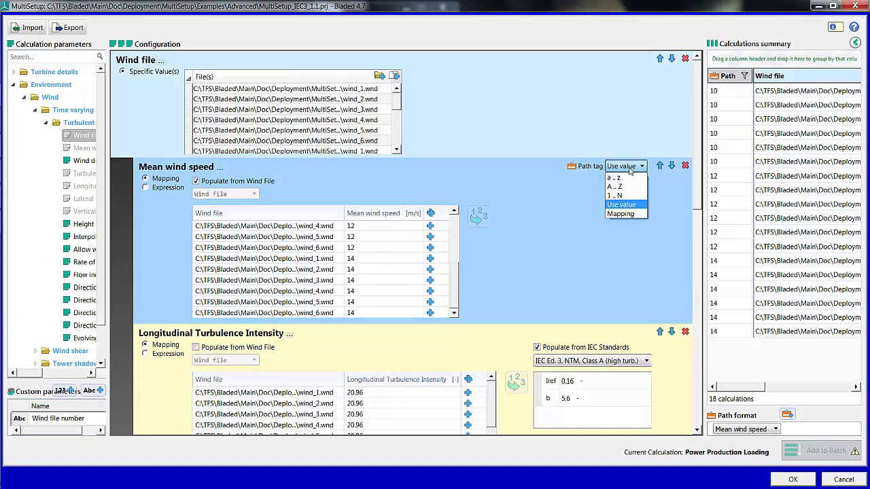
pyautogui.click(641, 215)
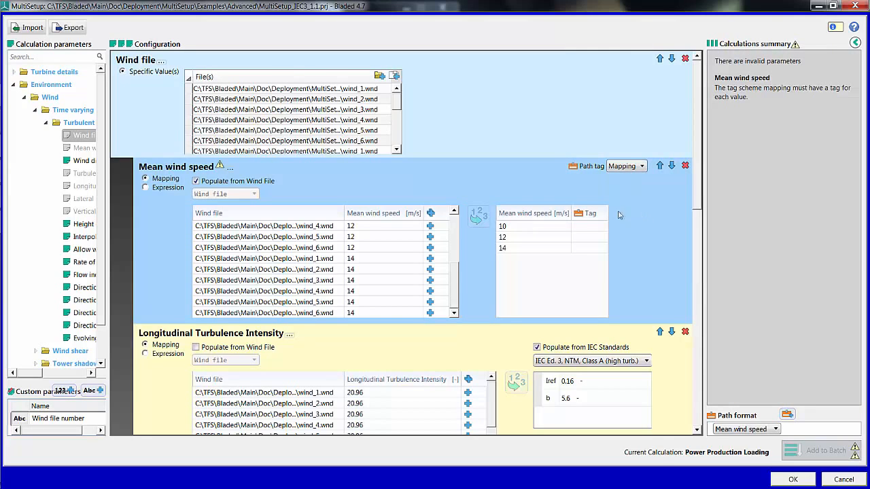
pyautogui.click(589, 227)
pyautogui.write('a')
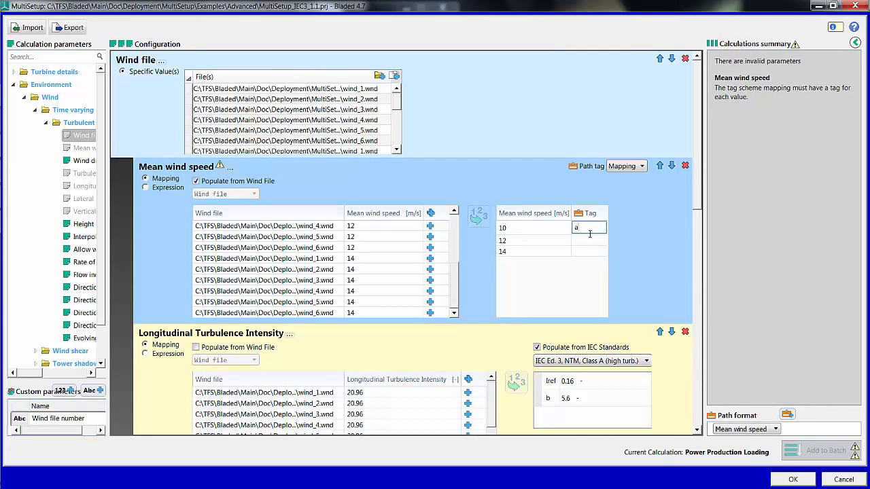
pyautogui.click(588, 240)
pyautogui.write('b')
pyautogui.click(587, 250)
pyautogui.write('c')
pyautogui.press('Return')
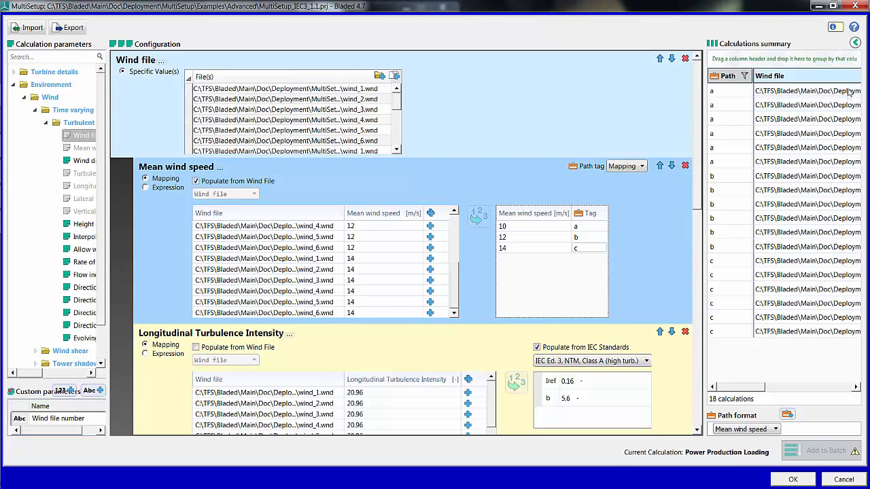
pyautogui.click(854, 42)
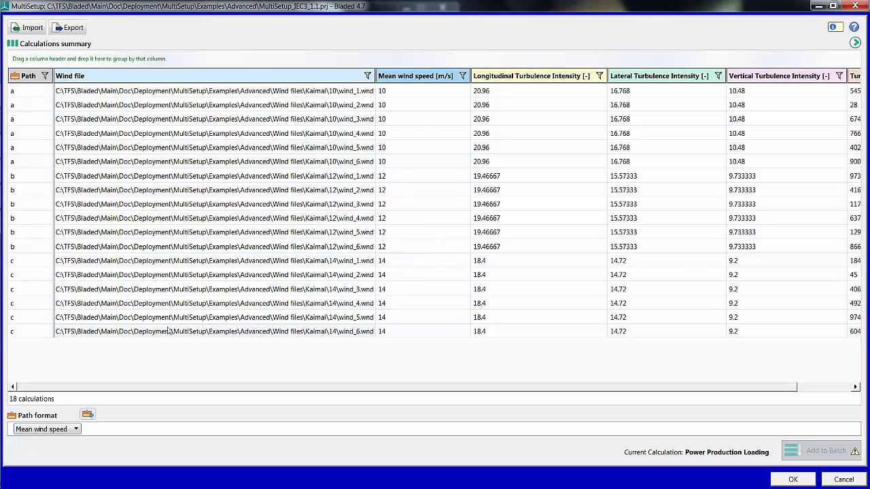
pyautogui.click(855, 44)
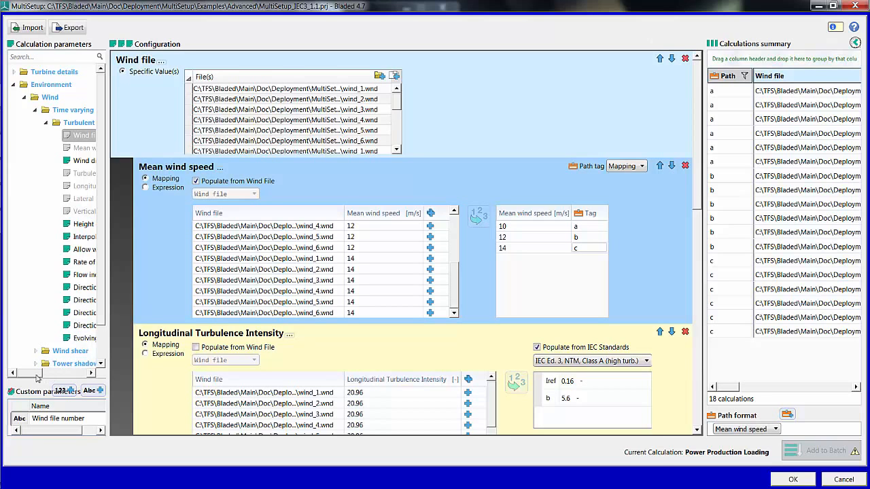
# Add the turbulent wind model's Wind direction parameter to the configuration
pyautogui.moveTo(31, 377); pyautogui.dragTo(45, 376)
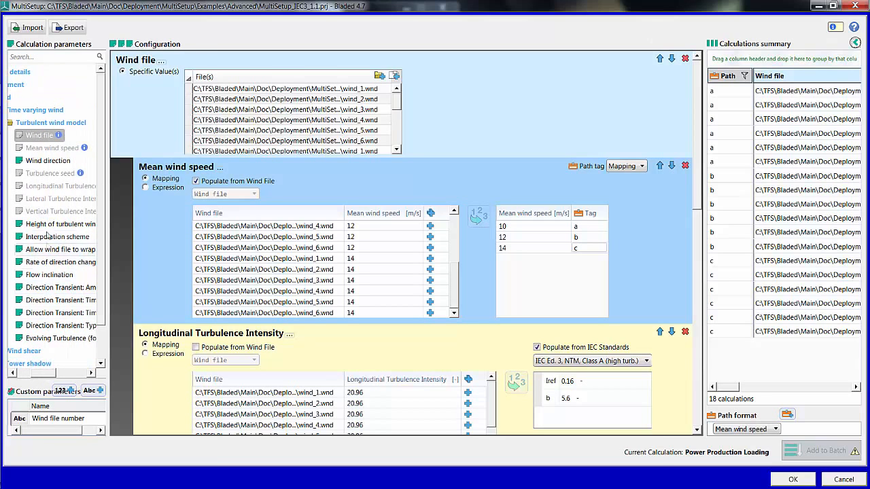
pyautogui.click(48, 161)
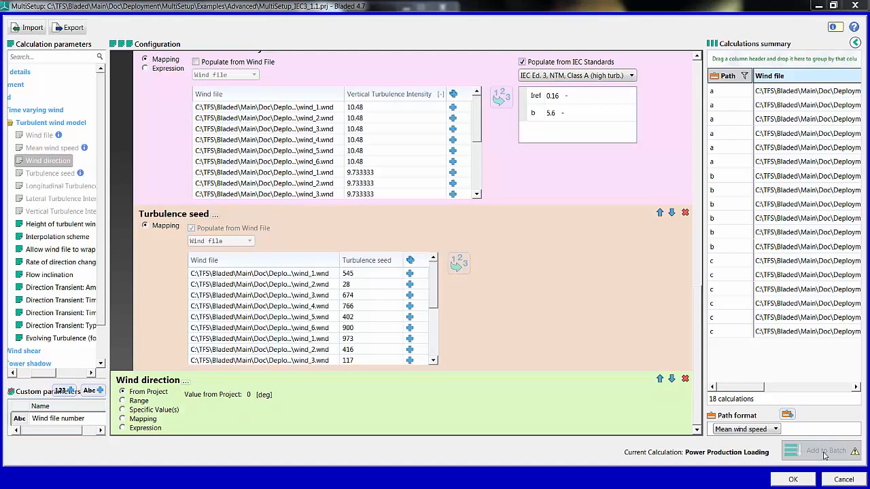
# Define Wind direction by Mapping from Wind file, and widen the mapping's Wind file column to show the full paths
pyautogui.click(143, 420)
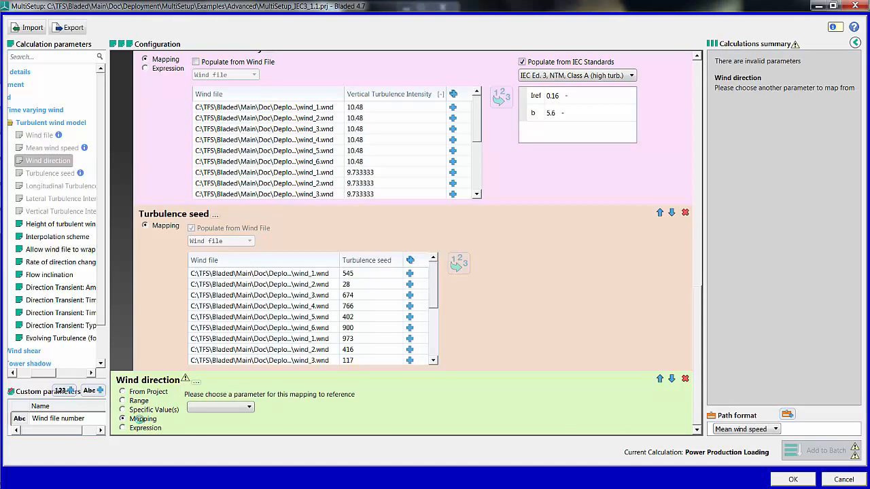
pyautogui.click(226, 408)
pyautogui.click(221, 430)
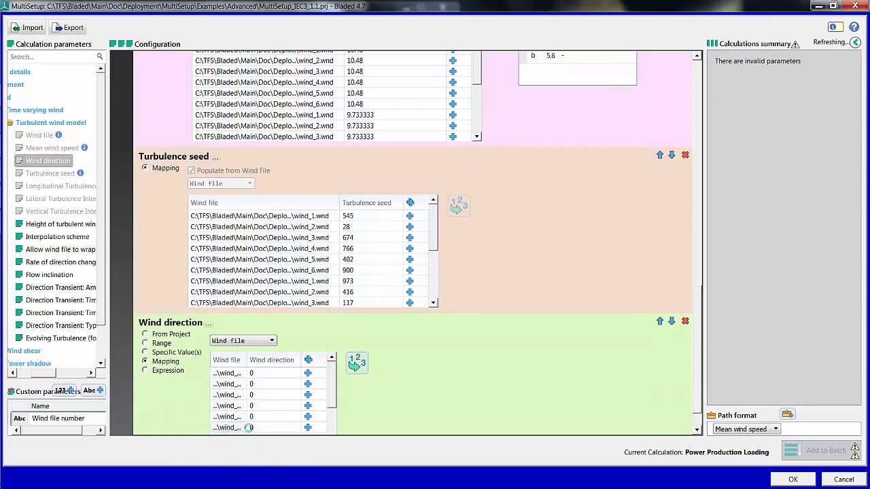
pyautogui.moveTo(247, 324); pyautogui.dragTo(571, 325)
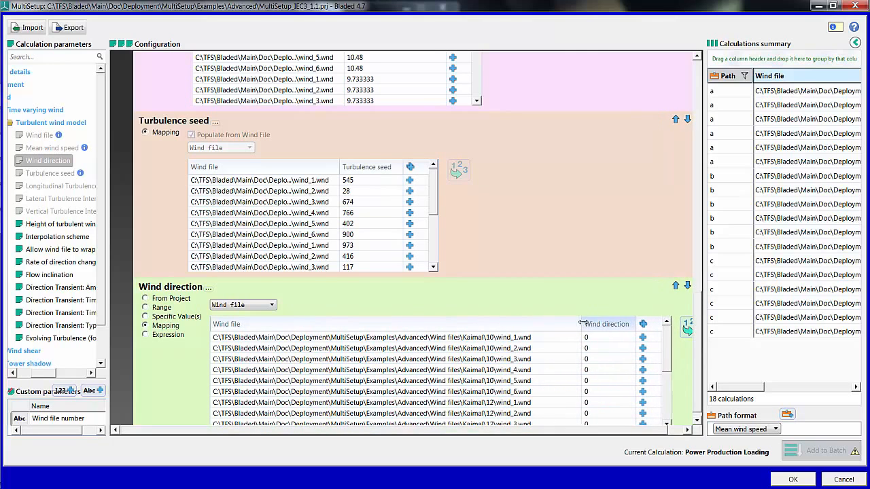
# Set the wind direction for the Kaimal\10 wind files to -8 for wind_1 and wind_2 and 8 for wind_5 and wind_6
pyautogui.click(582, 337)
pyautogui.write('-8')
pyautogui.press('Return')
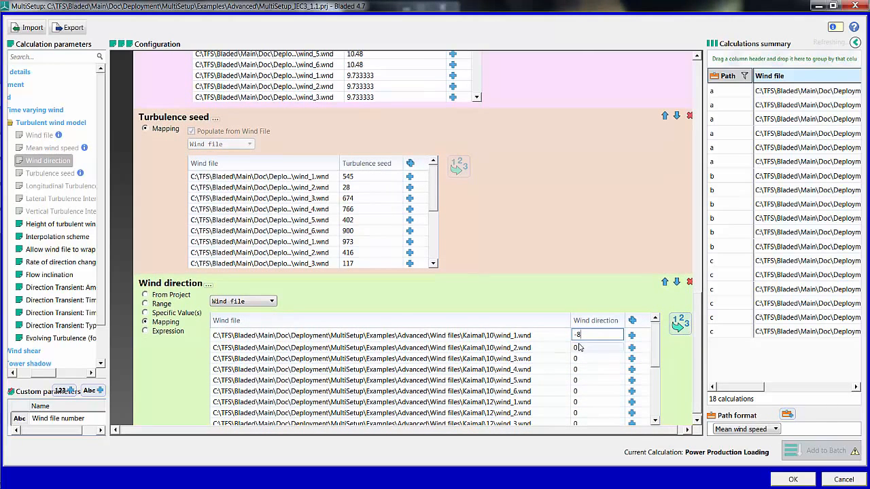
pyautogui.write('-8')
pyautogui.click(579, 378)
pyautogui.write('8')
pyautogui.press('Return')
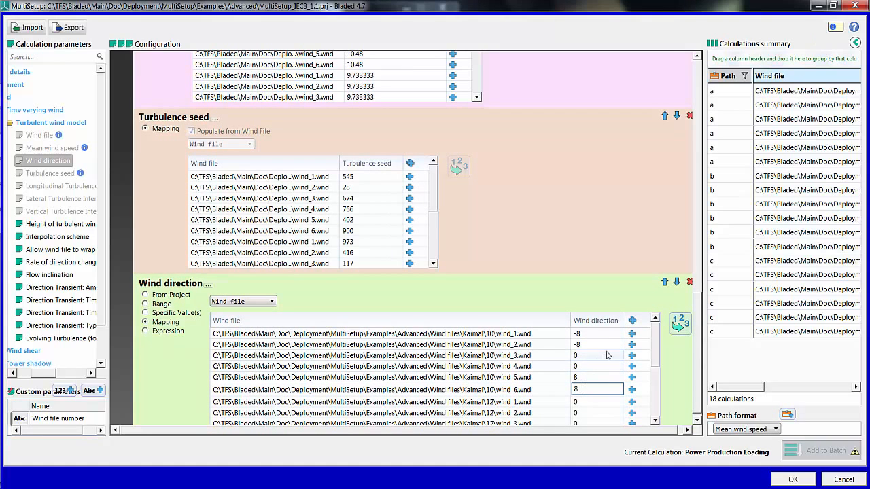
# Copy the six Kaimal\10 wind directions, -8, -8, 0, 0, 8 and 8, to the Kaimal\12 wind files
pyautogui.moveTo(598, 335); pyautogui.dragTo(596, 386)
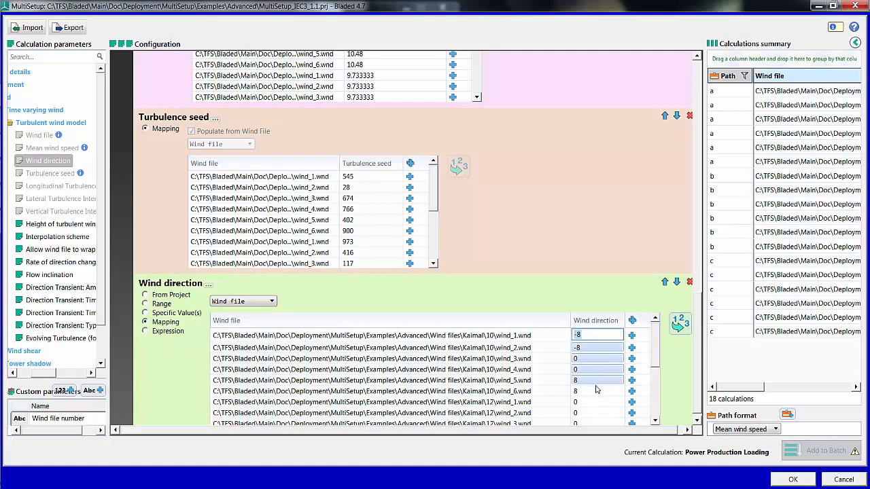
pyautogui.moveTo(656, 352); pyautogui.dragTo(656, 380)
pyautogui.moveTo(597, 338); pyautogui.dragTo(600, 395)
pyautogui.write('-8 -8 0 0 8 8')
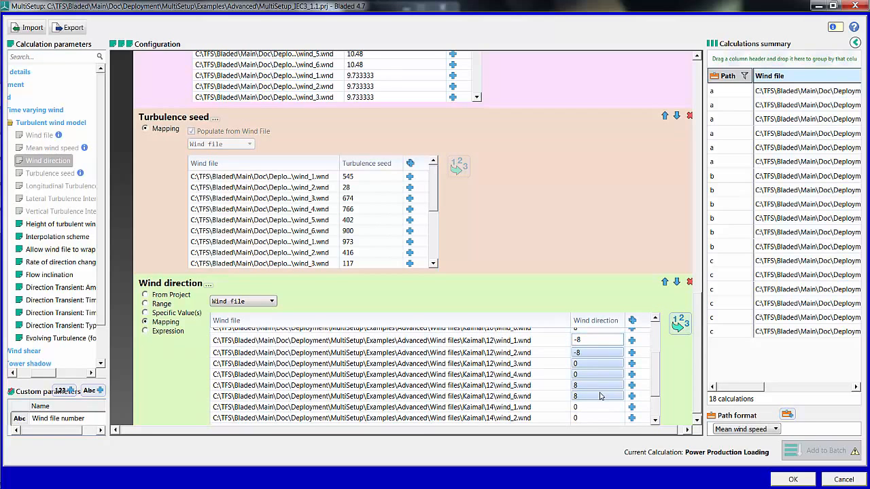
# Paste the wind directions -8, -8, 0, 0, 8 and 8 onto the six Kaimal\14 wind files
pyautogui.moveTo(657, 372); pyautogui.dragTo(661, 397)
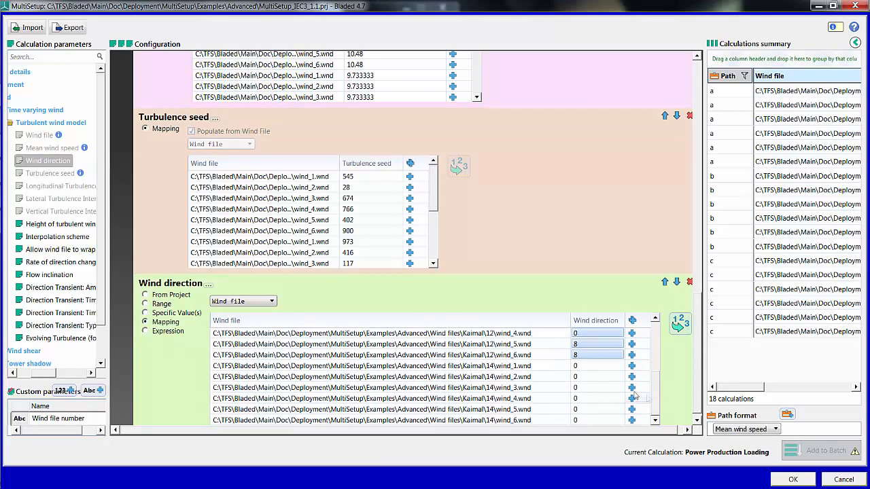
pyautogui.click(582, 368)
pyautogui.moveTo(582, 368); pyautogui.dragTo(595, 425)
pyautogui.write('-8 -8 0 0 8 8')
pyautogui.click(640, 466)
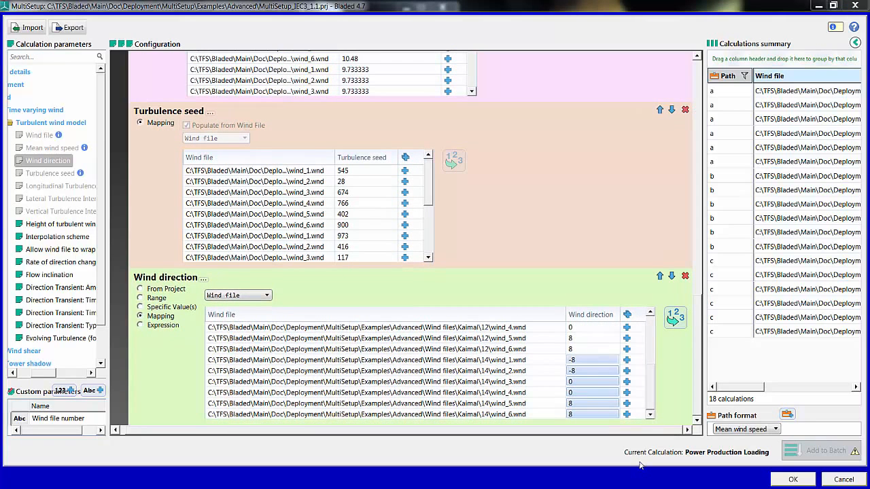
# Add Wind direction to the path format and set its path tag to Mapping with tags a, b and c for -8, 0 and 8
pyautogui.click(789, 416)
pyautogui.click(796, 422)
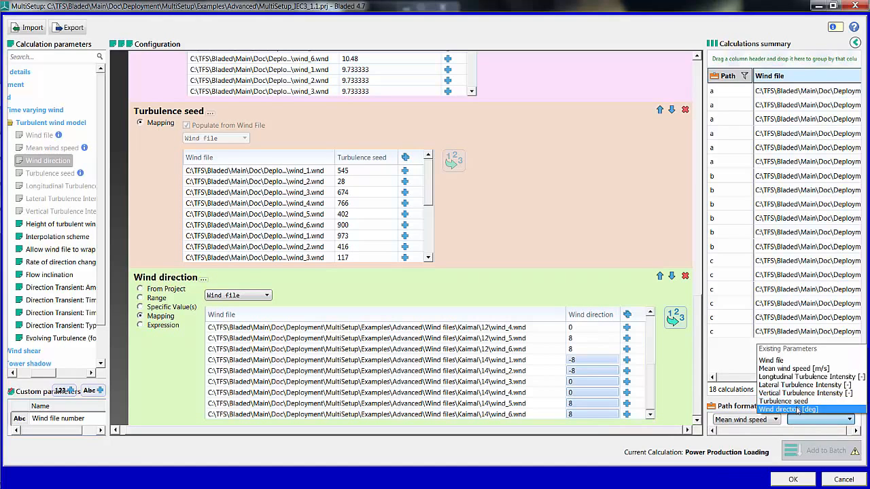
pyautogui.click(798, 411)
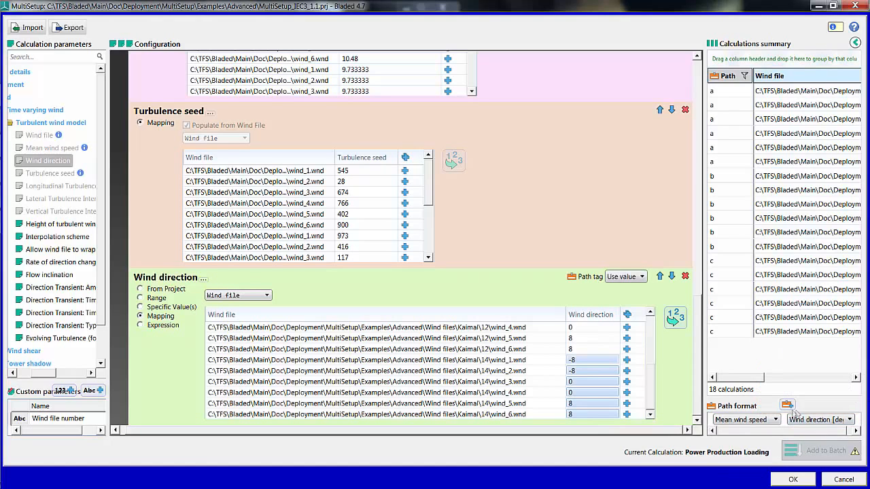
pyautogui.click(624, 278)
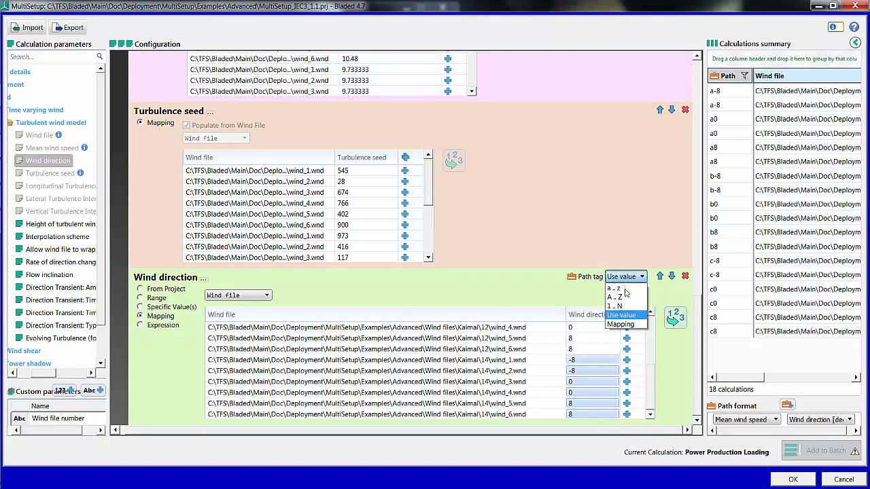
pyautogui.click(621, 324)
pyautogui.moveTo(600, 433); pyautogui.dragTo(672, 432)
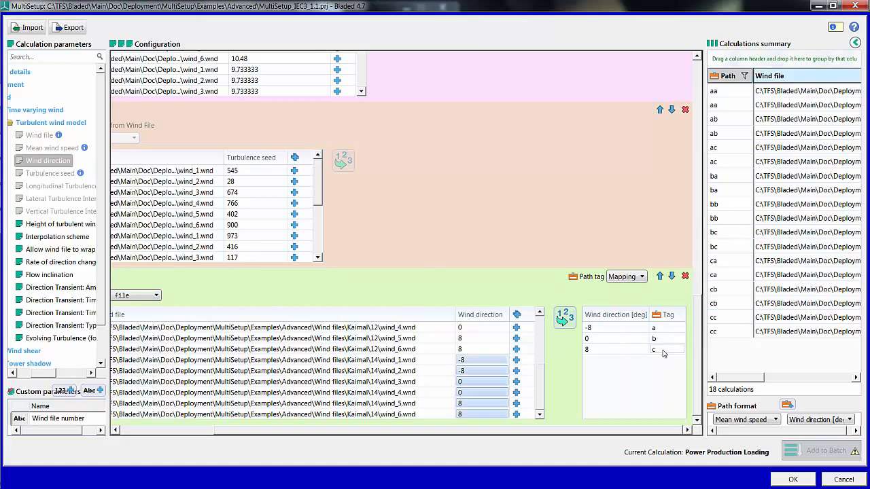
# Review the two-letter paths against the wind files and mean wind speeds in the expanded calculations summary
pyautogui.hscroll(-3, 663, 353)
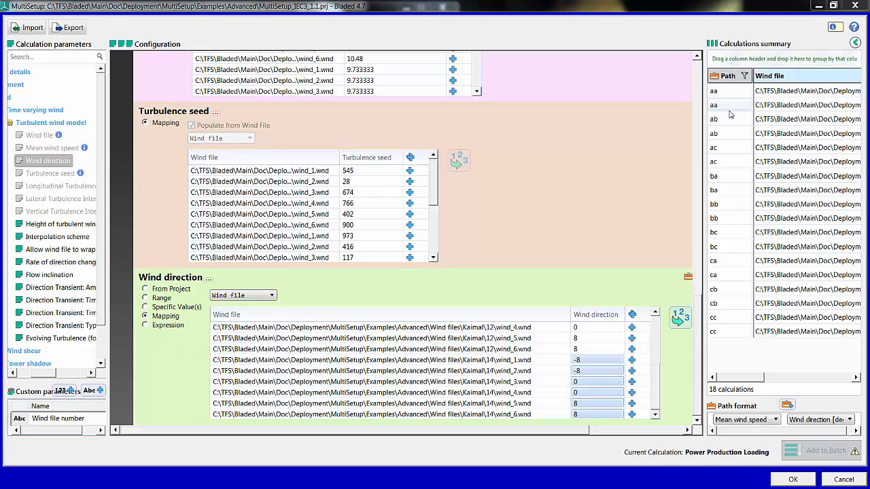
pyautogui.click(855, 42)
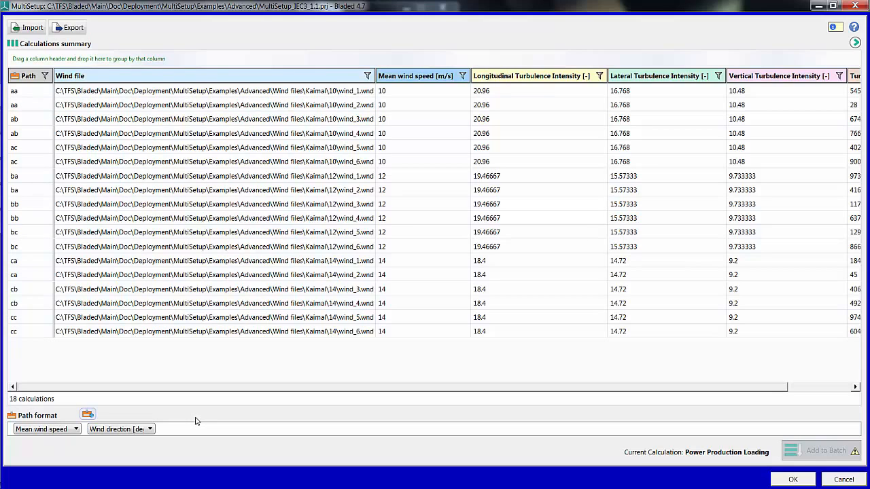
pyautogui.click(855, 44)
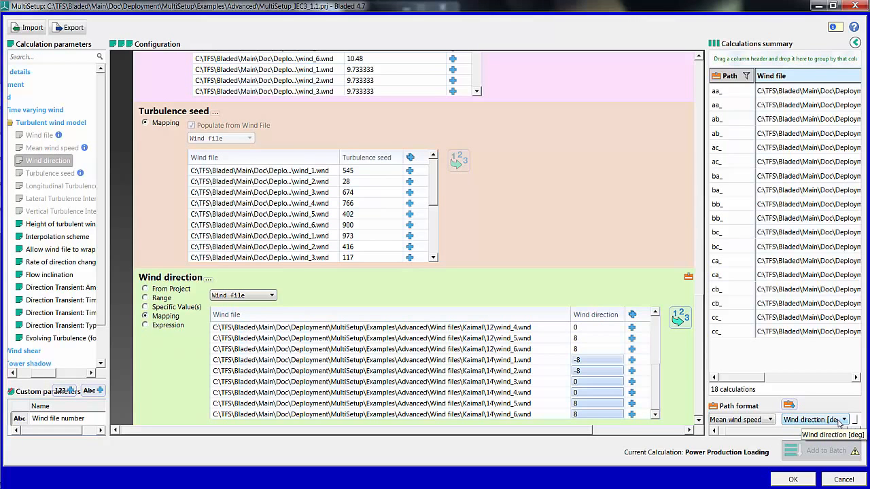
# Extend the path format with an underscore followed by Turbulence seed, widening the calculations summary for room
pyautogui.moveTo(704, 390); pyautogui.dragTo(574, 391)
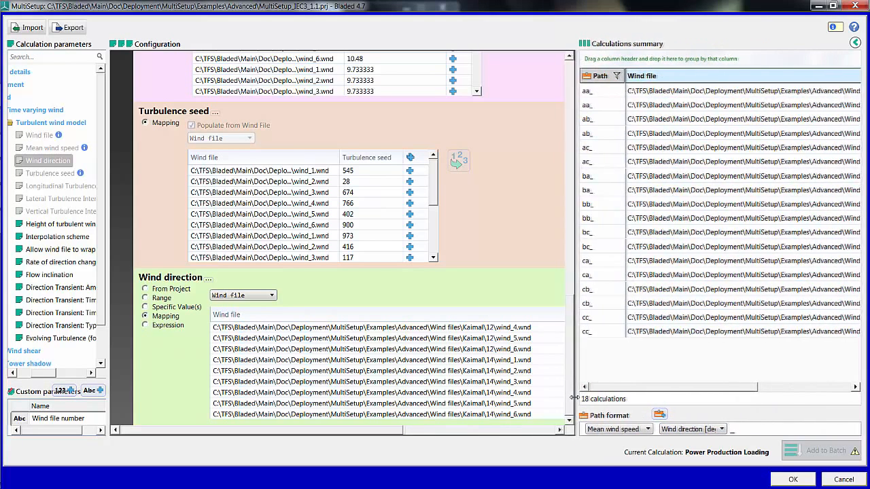
pyautogui.click(657, 415)
pyautogui.click(760, 431)
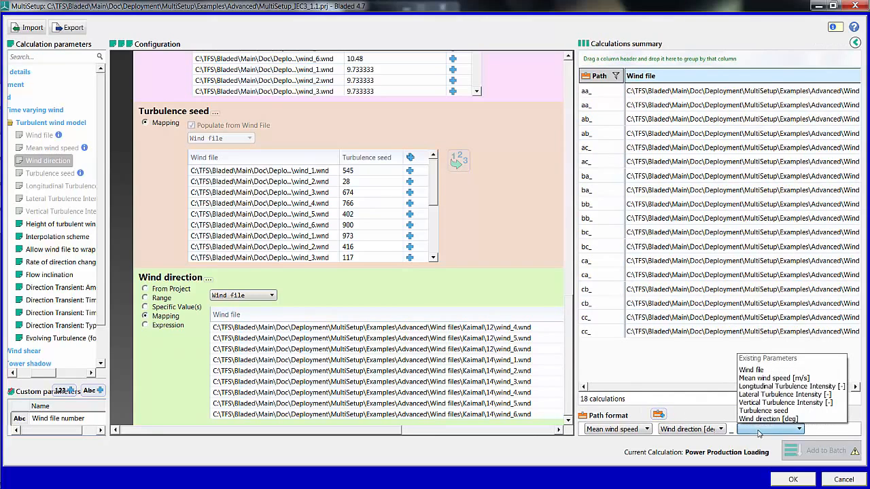
pyautogui.click(763, 411)
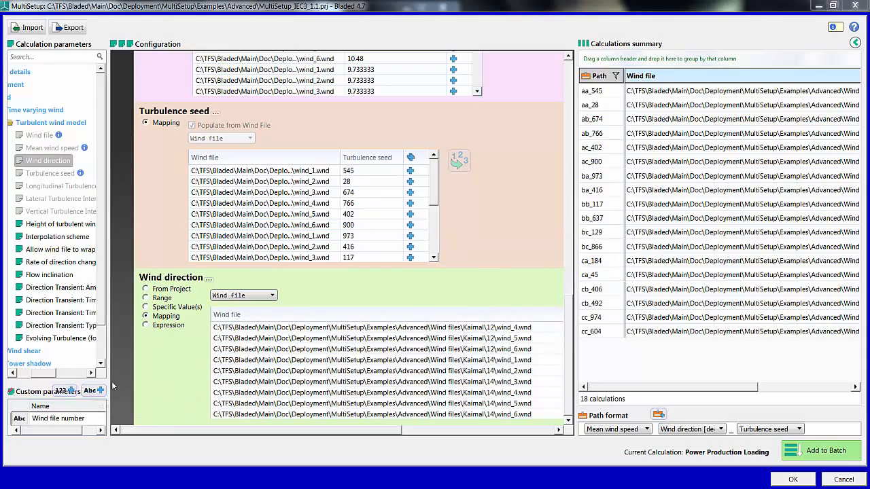
# Add the custom parameter Wind file number to the configuration and define it by Expression
pyautogui.moveTo(109, 380); pyautogui.dragTo(141, 382)
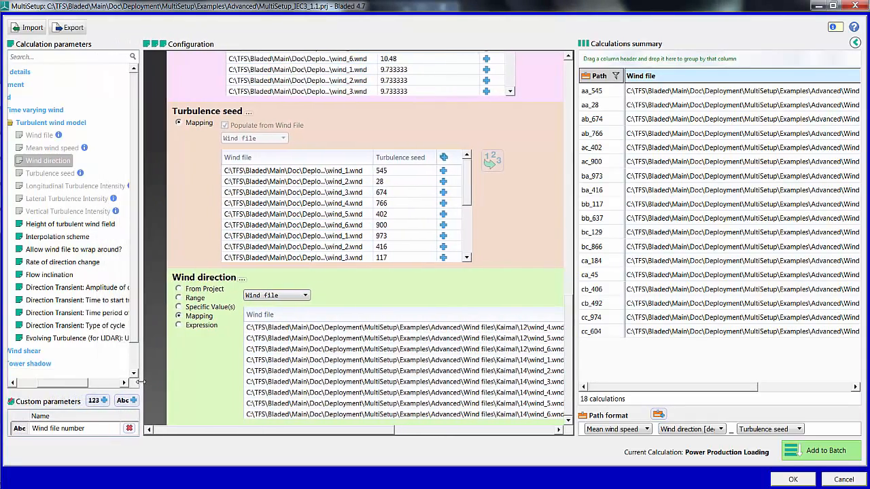
pyautogui.doubleClick(19, 430)
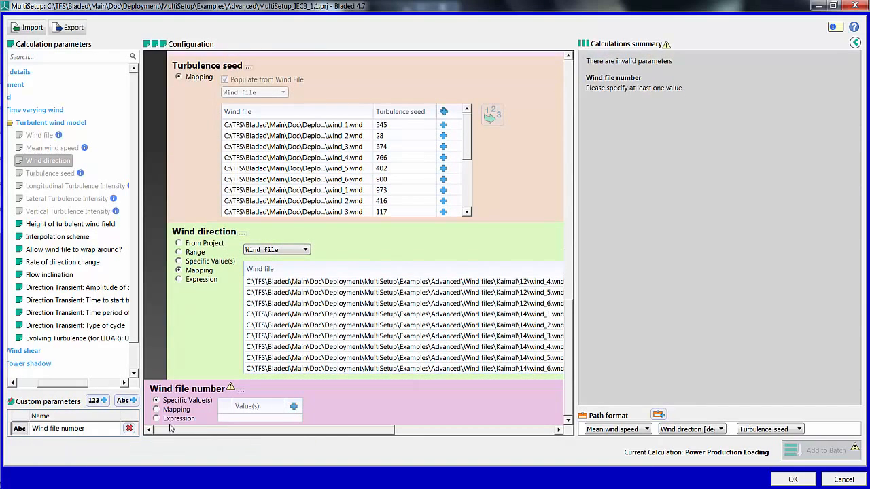
pyautogui.click(168, 418)
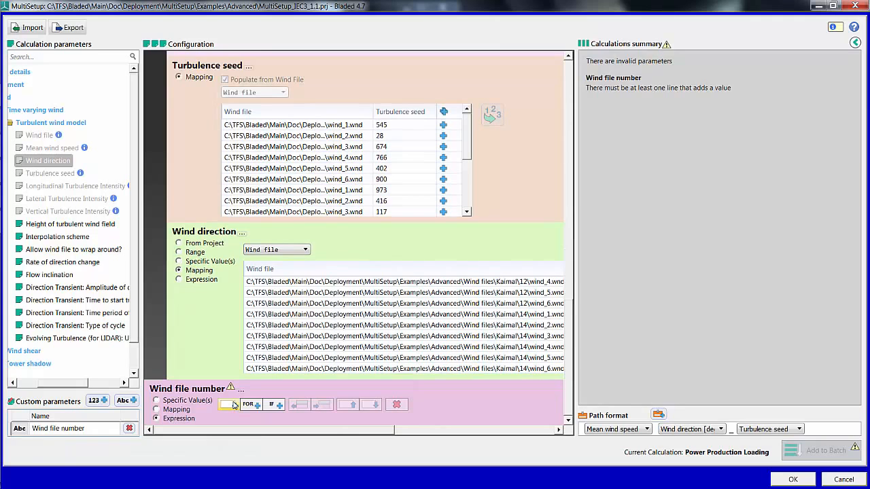
# Add the expression line ((string) Wind file).Substring(((string) Wind file).Length-5).Substring(0,1) to Wind file number, using the Wind file parameter
pyautogui.click(232, 401)
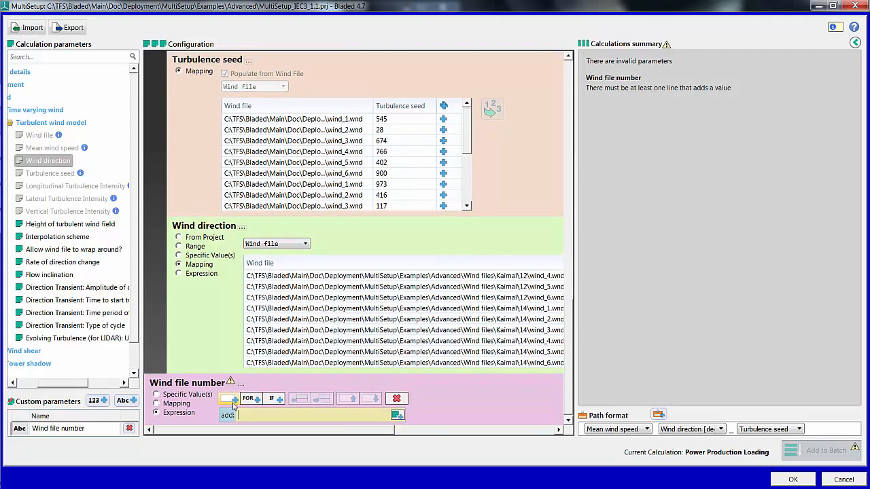
pyautogui.click(397, 415)
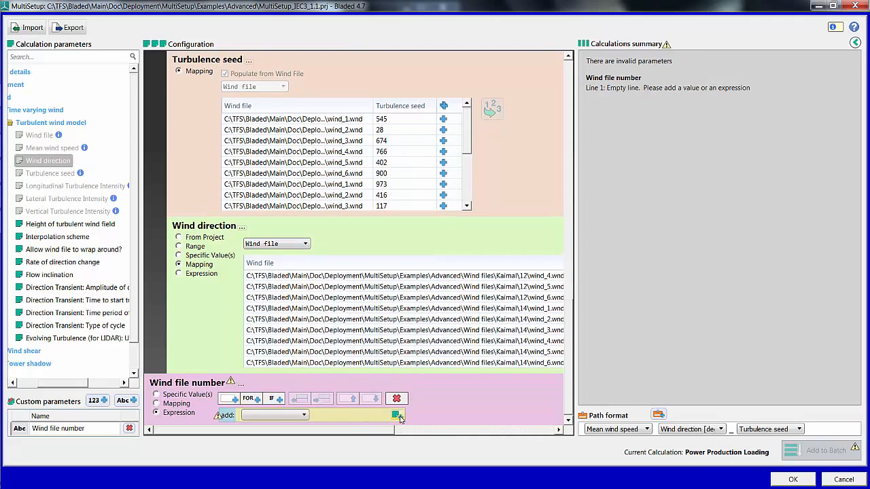
pyautogui.click(273, 417)
pyautogui.click(271, 362)
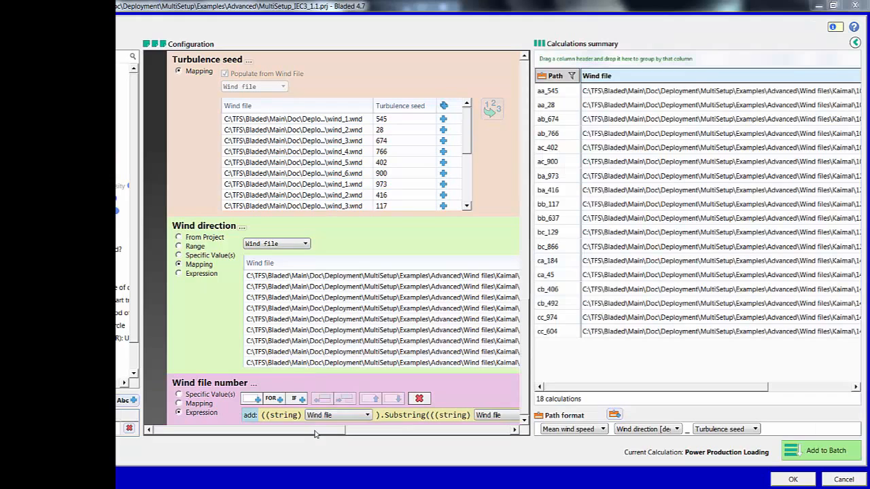
# Replace Turbulence seed with Wind file number in the path format and set its path tag to Use value
pyautogui.click(719, 430)
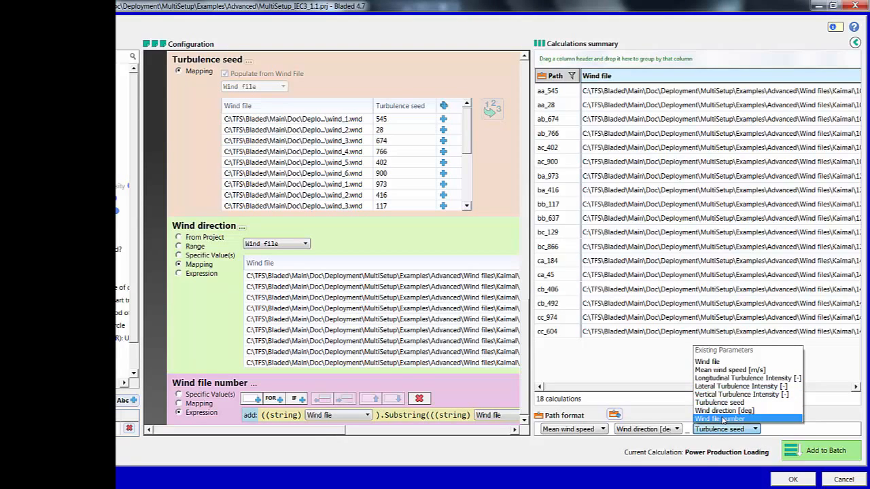
pyautogui.click(723, 420)
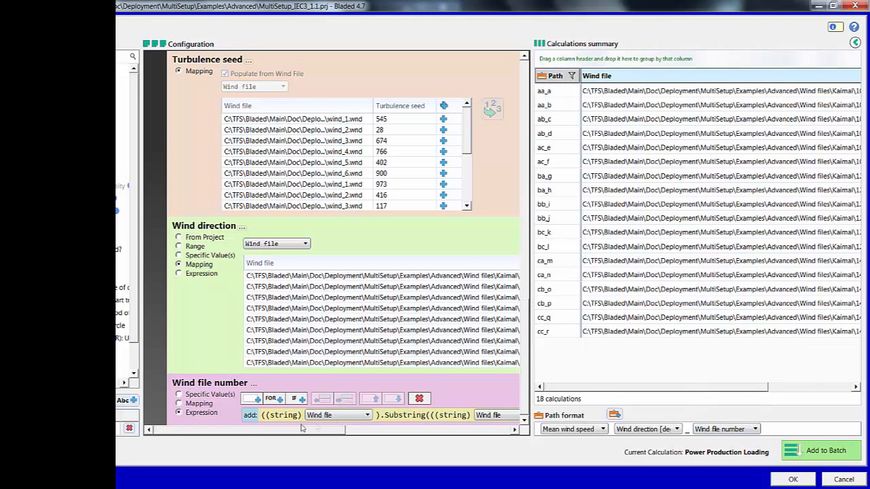
pyautogui.moveTo(299, 431); pyautogui.dragTo(456, 431)
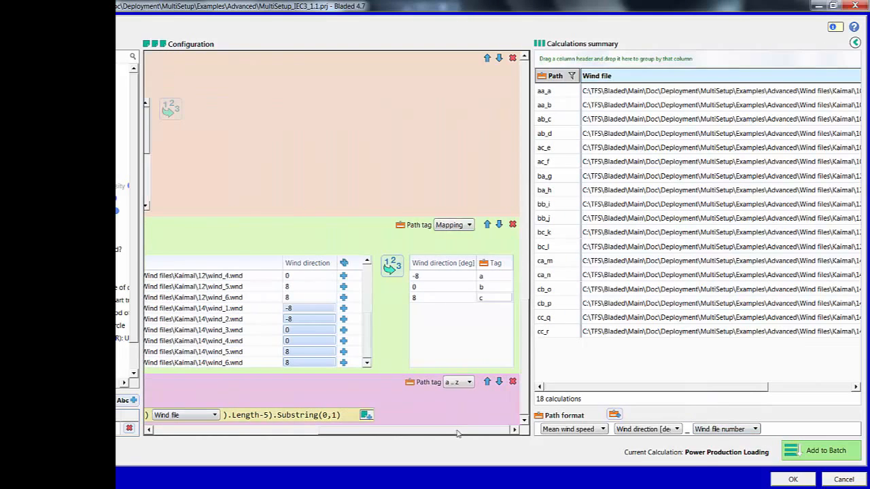
pyautogui.click(458, 383)
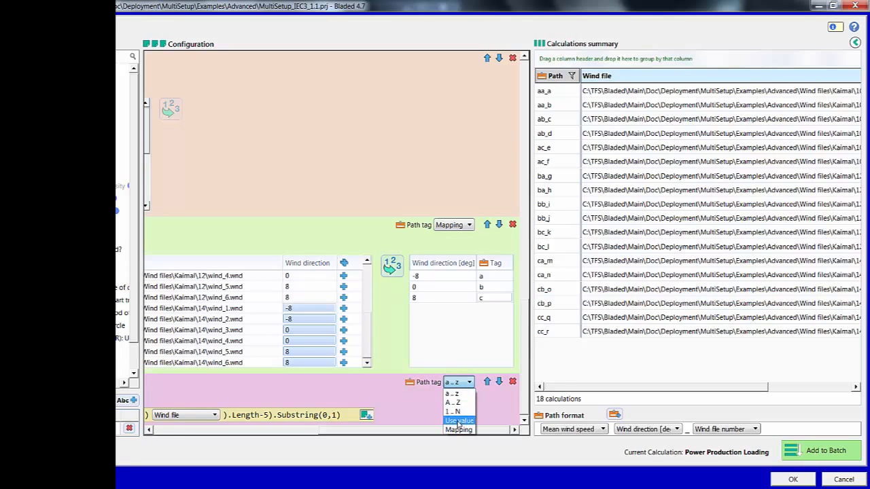
pyautogui.click(459, 421)
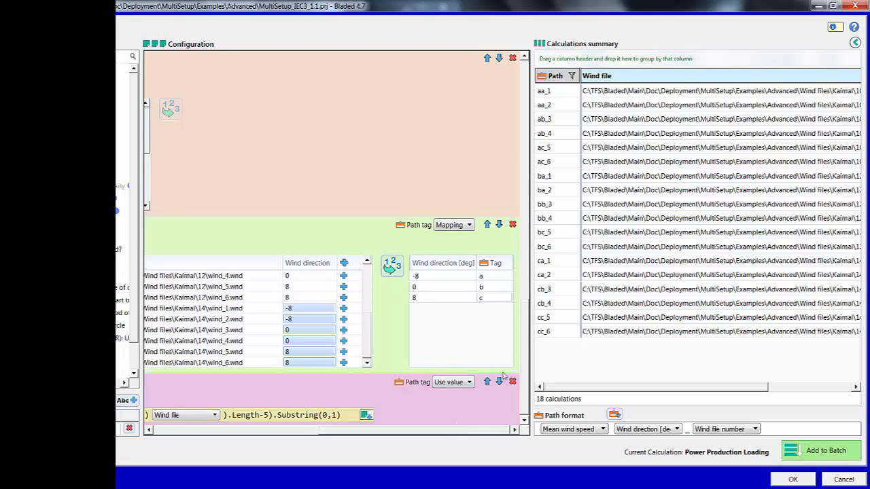
# Add Flow inclination to the configuration and define it by the specific values 0 and 8 deg
pyautogui.moveTo(534, 360); pyautogui.dragTo(804, 355)
pyautogui.moveTo(744, 429); pyautogui.dragTo(681, 440)
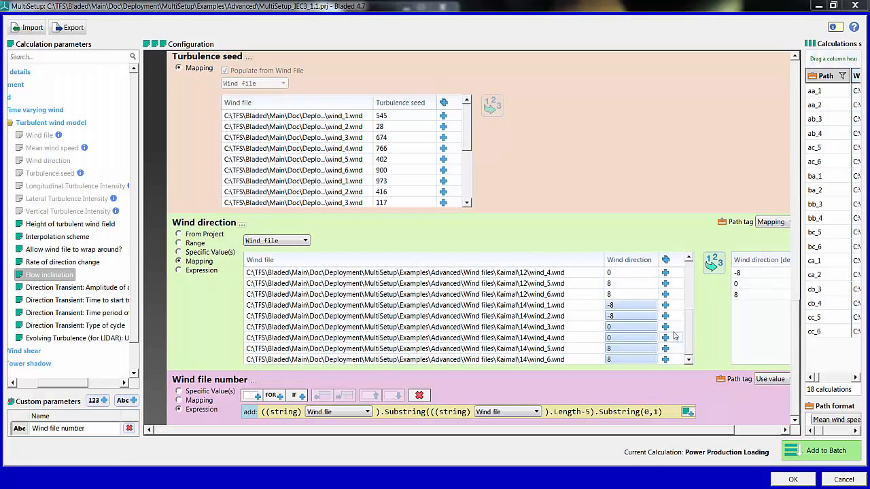
pyautogui.click(62, 279)
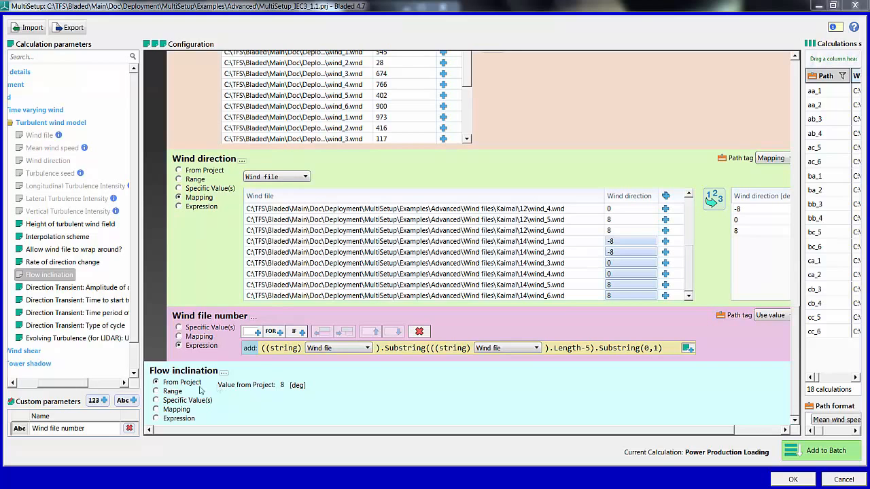
pyautogui.click(173, 392)
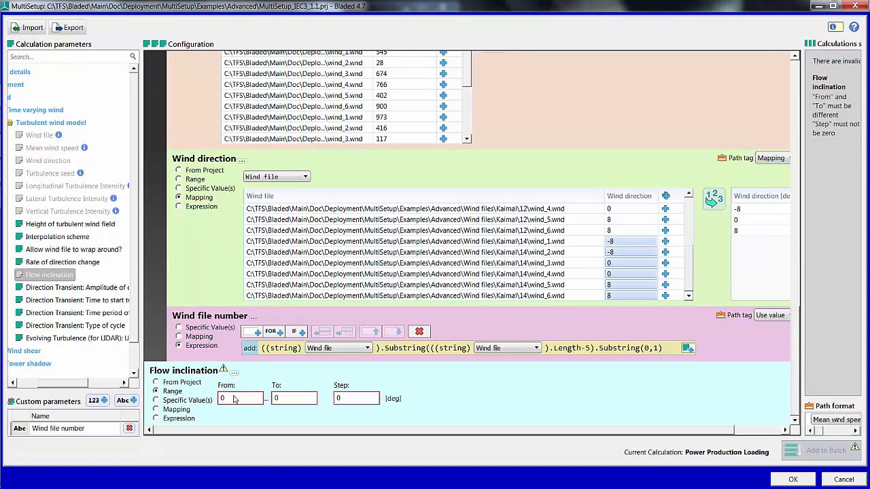
pyautogui.click(194, 401)
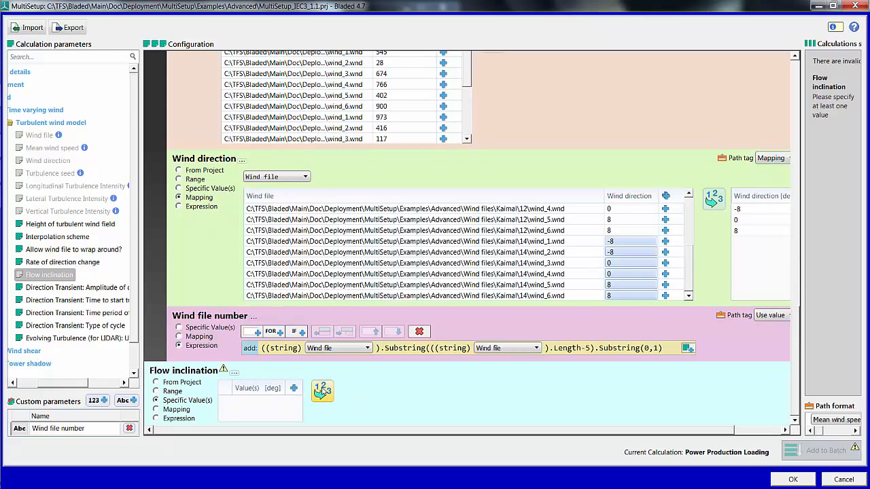
pyautogui.click(294, 389)
pyautogui.click(293, 388)
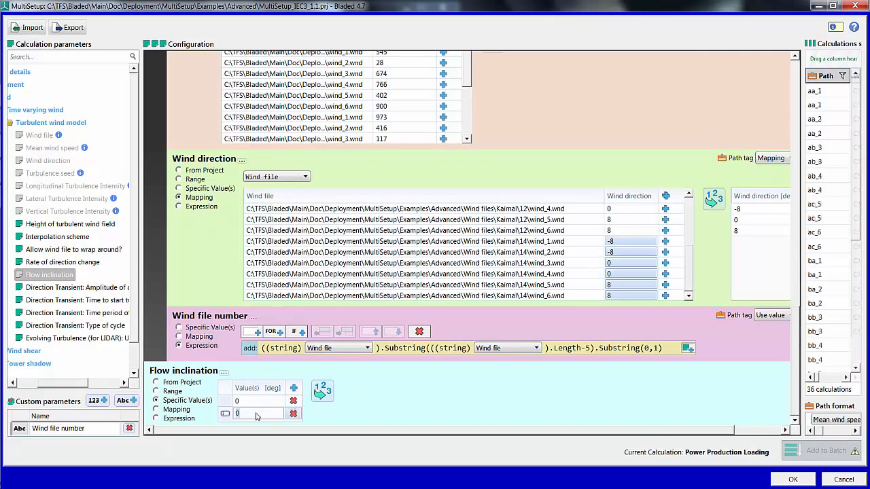
pyautogui.write('8')
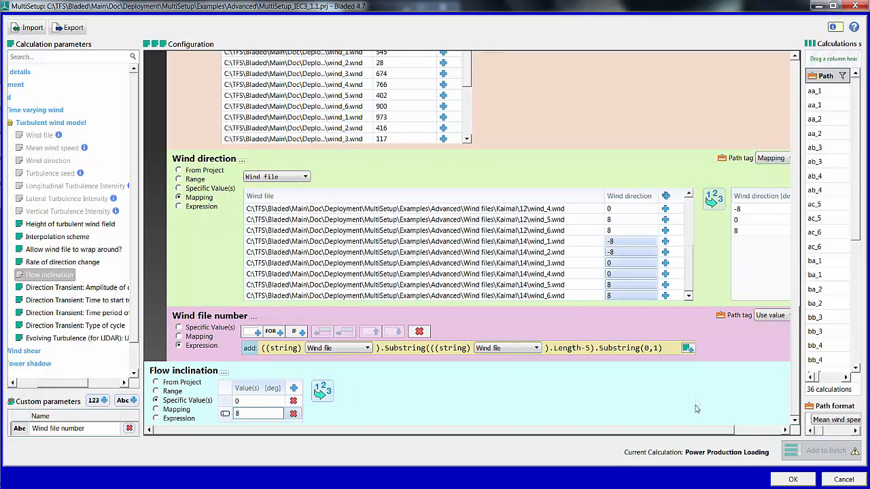
# Insert Flow inclination into the path format between Wind direction and the underscore, widening the calculations summary for room
pyautogui.moveTo(689, 432); pyautogui.dragTo(708, 435)
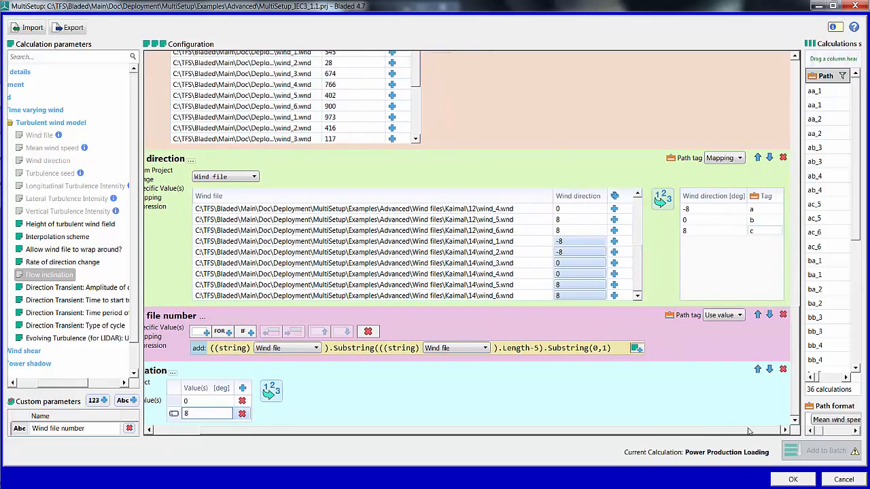
pyautogui.moveTo(802, 420); pyautogui.dragTo(501, 435)
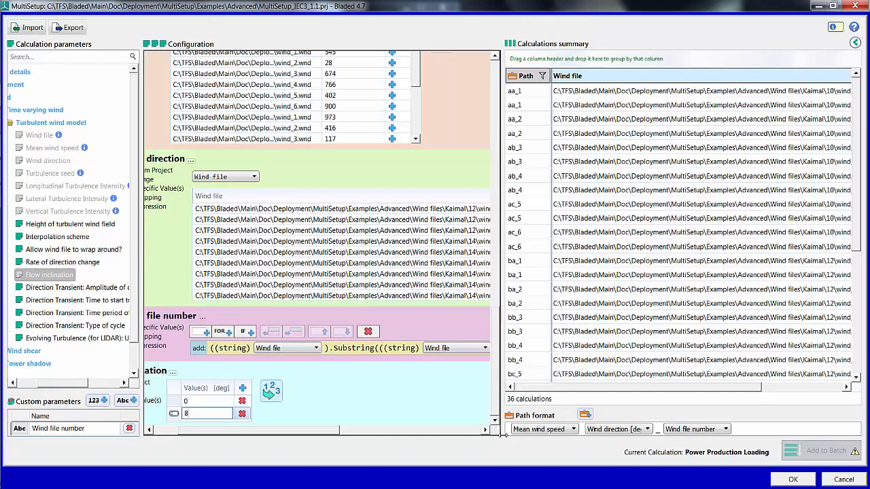
pyautogui.click(655, 429)
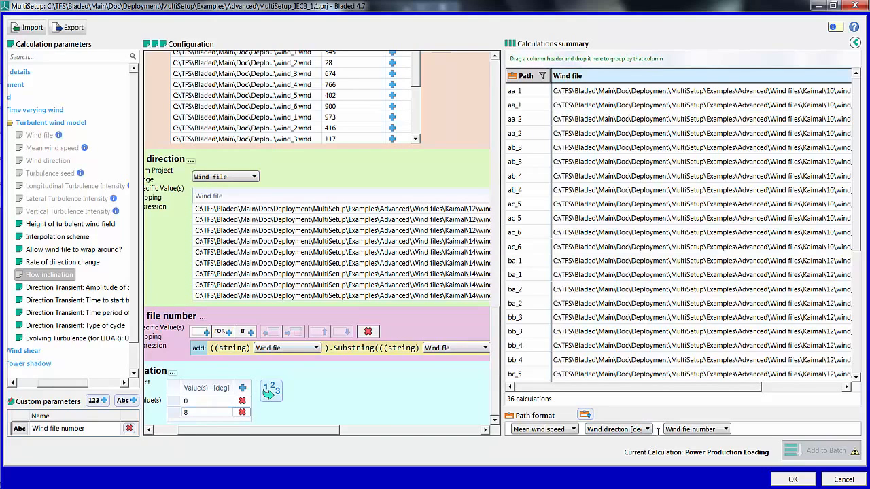
pyautogui.click(585, 414)
pyautogui.click(693, 428)
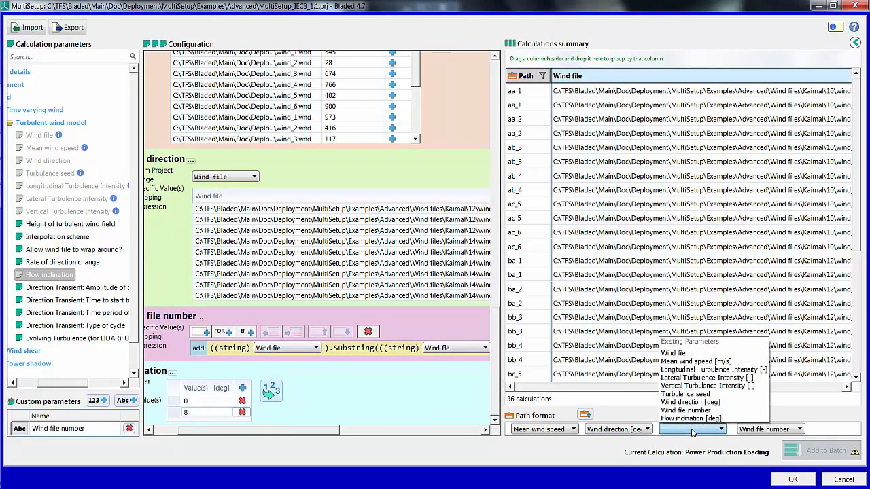
pyautogui.click(692, 419)
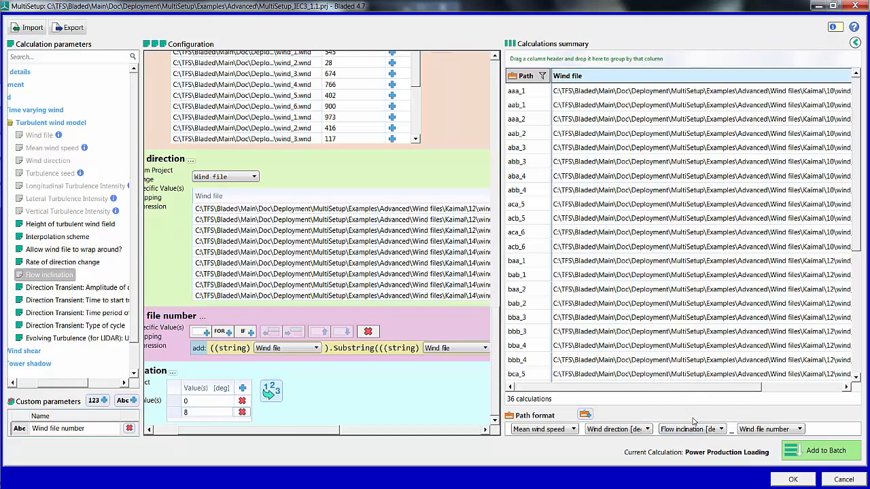
# Set the path tag of Flow inclination to 1 .. N
pyautogui.moveTo(327, 430); pyautogui.dragTo(469, 428)
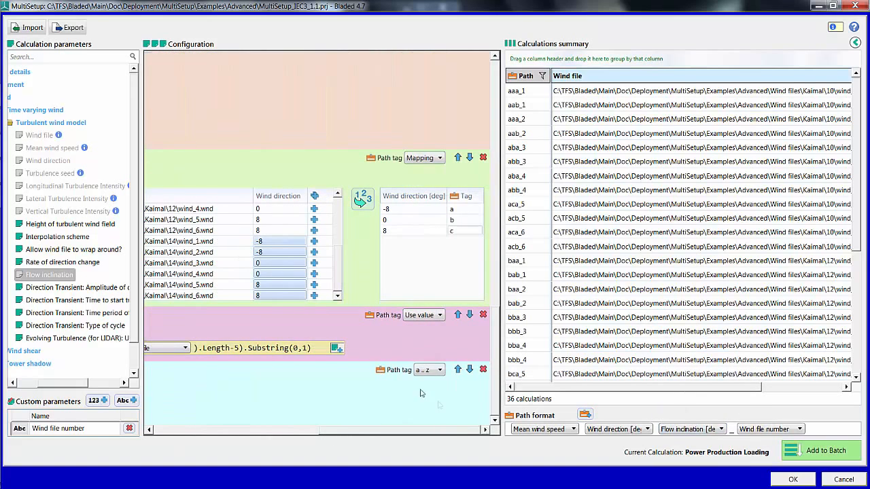
pyautogui.click(421, 372)
pyautogui.click(427, 381)
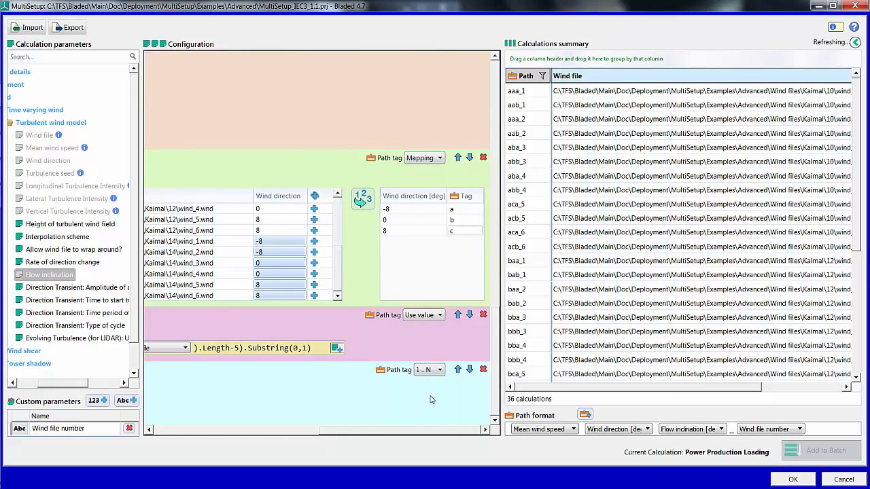
# Expand the calculations summary to full width and review the paths and parameter values of all calculations
pyautogui.click(855, 42)
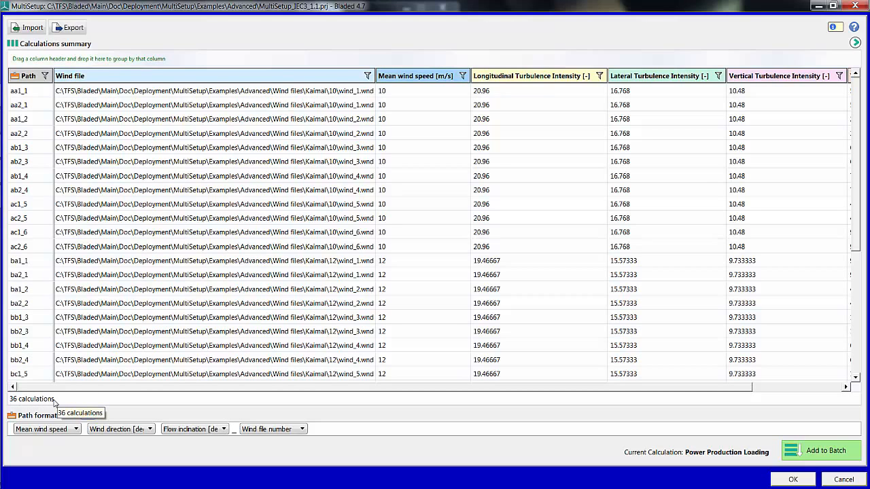
pyautogui.moveTo(143, 389); pyautogui.dragTo(425, 392)
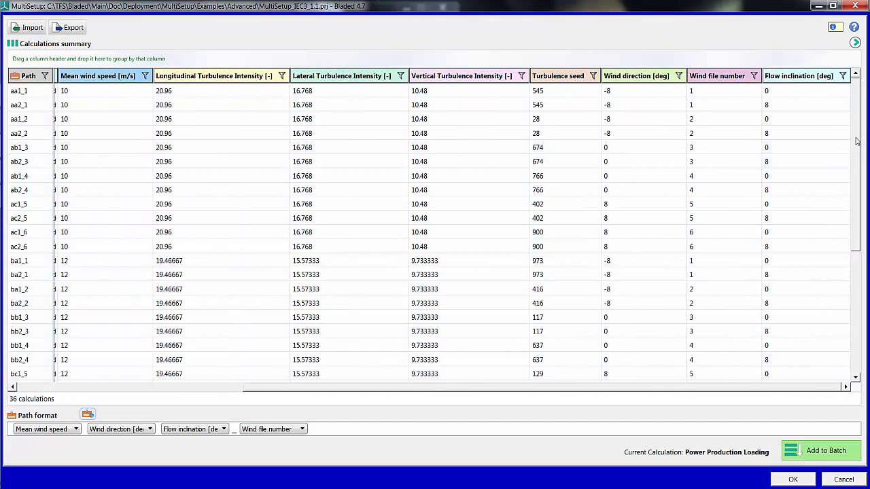
pyautogui.moveTo(857, 141); pyautogui.dragTo(857, 282)
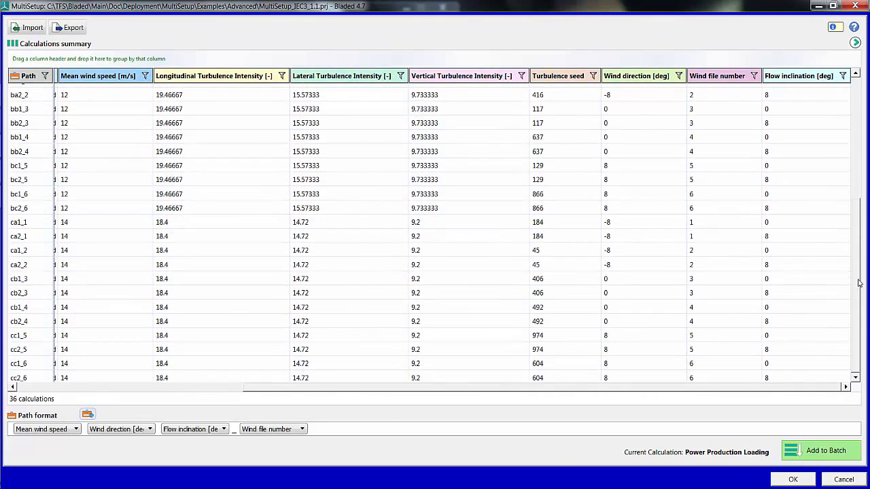
pyautogui.rightClick(858, 286)
pyautogui.press('Escape')
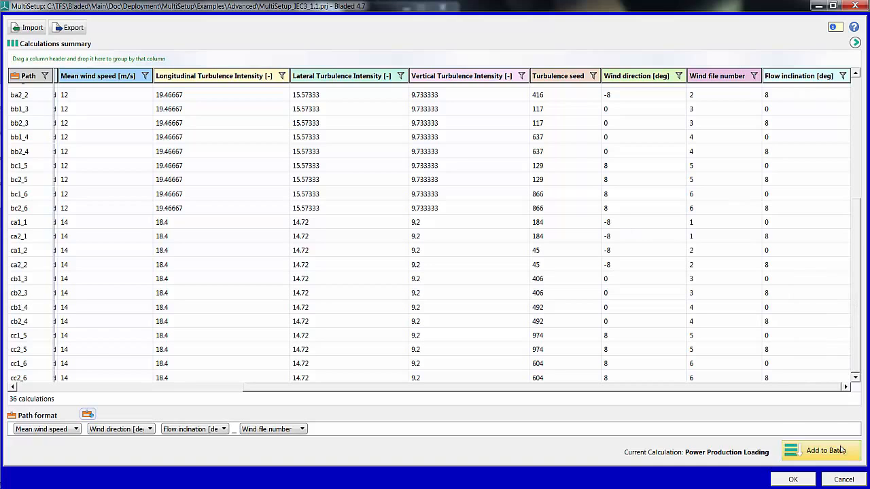